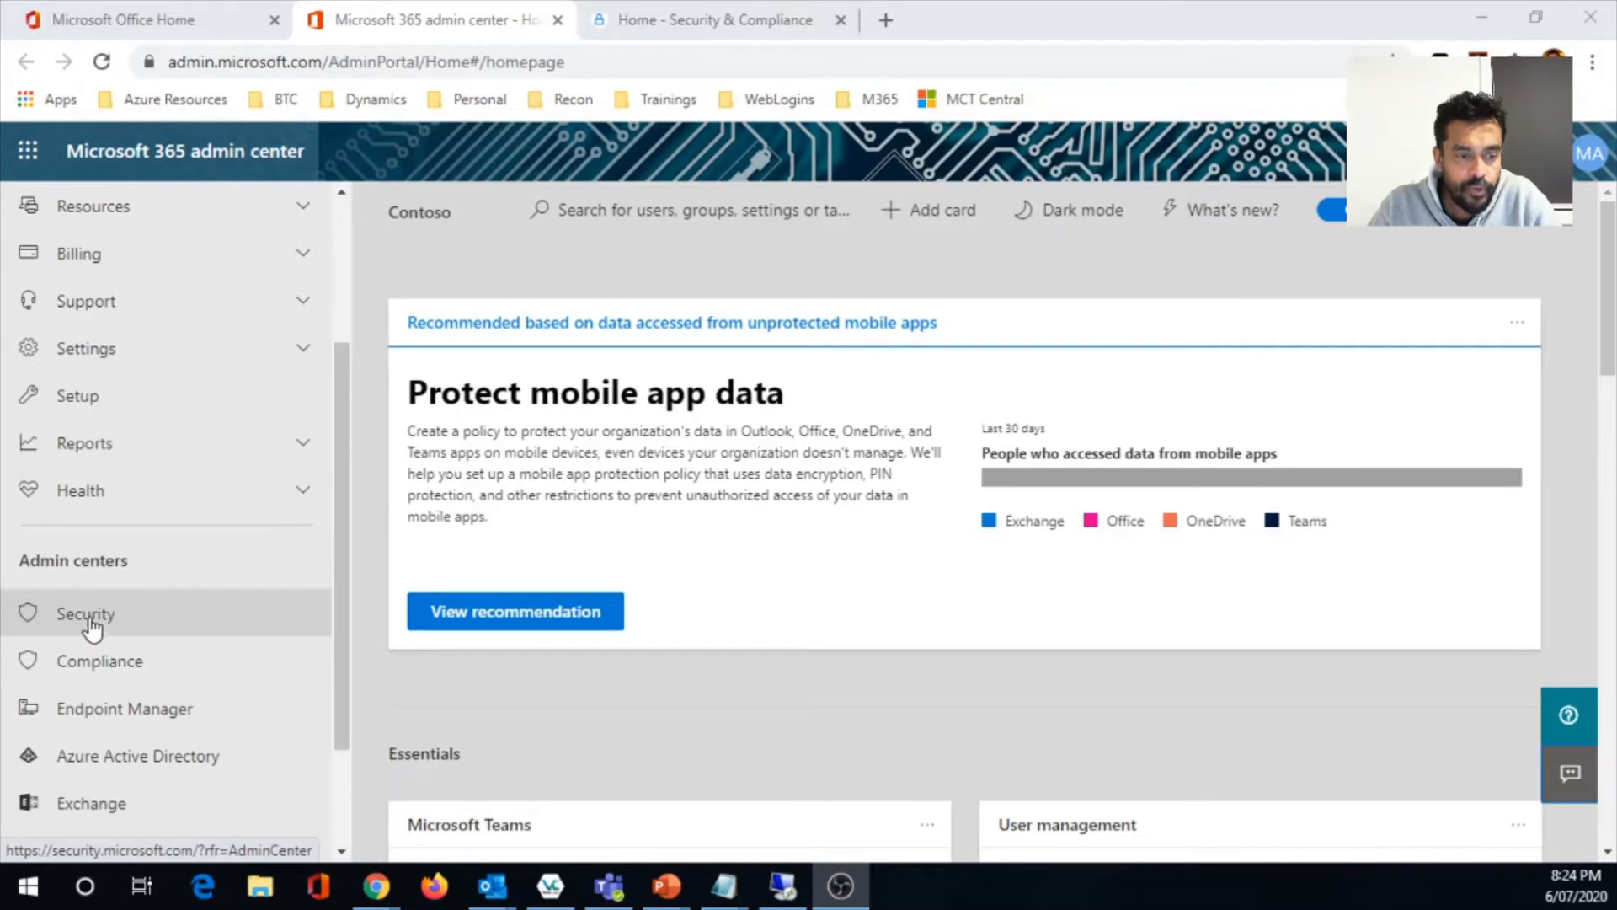
- Switch to Office 365 Security & Compliance, open the data loss prevention policies, and start creating a new policy
left_click(671, 24)
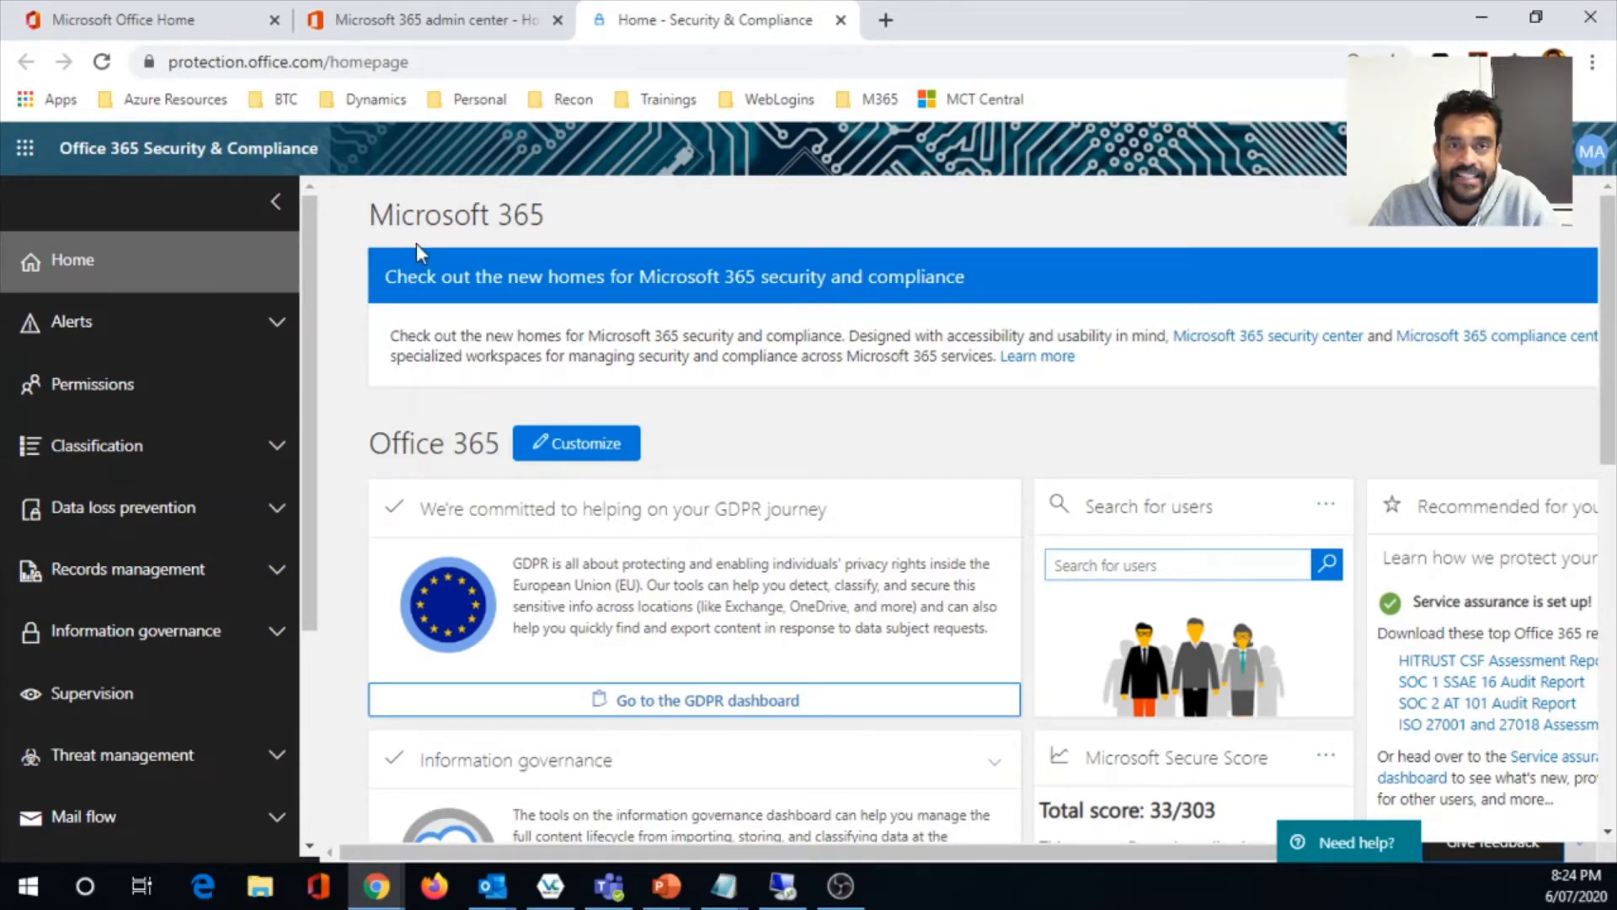
left_click(263, 509)
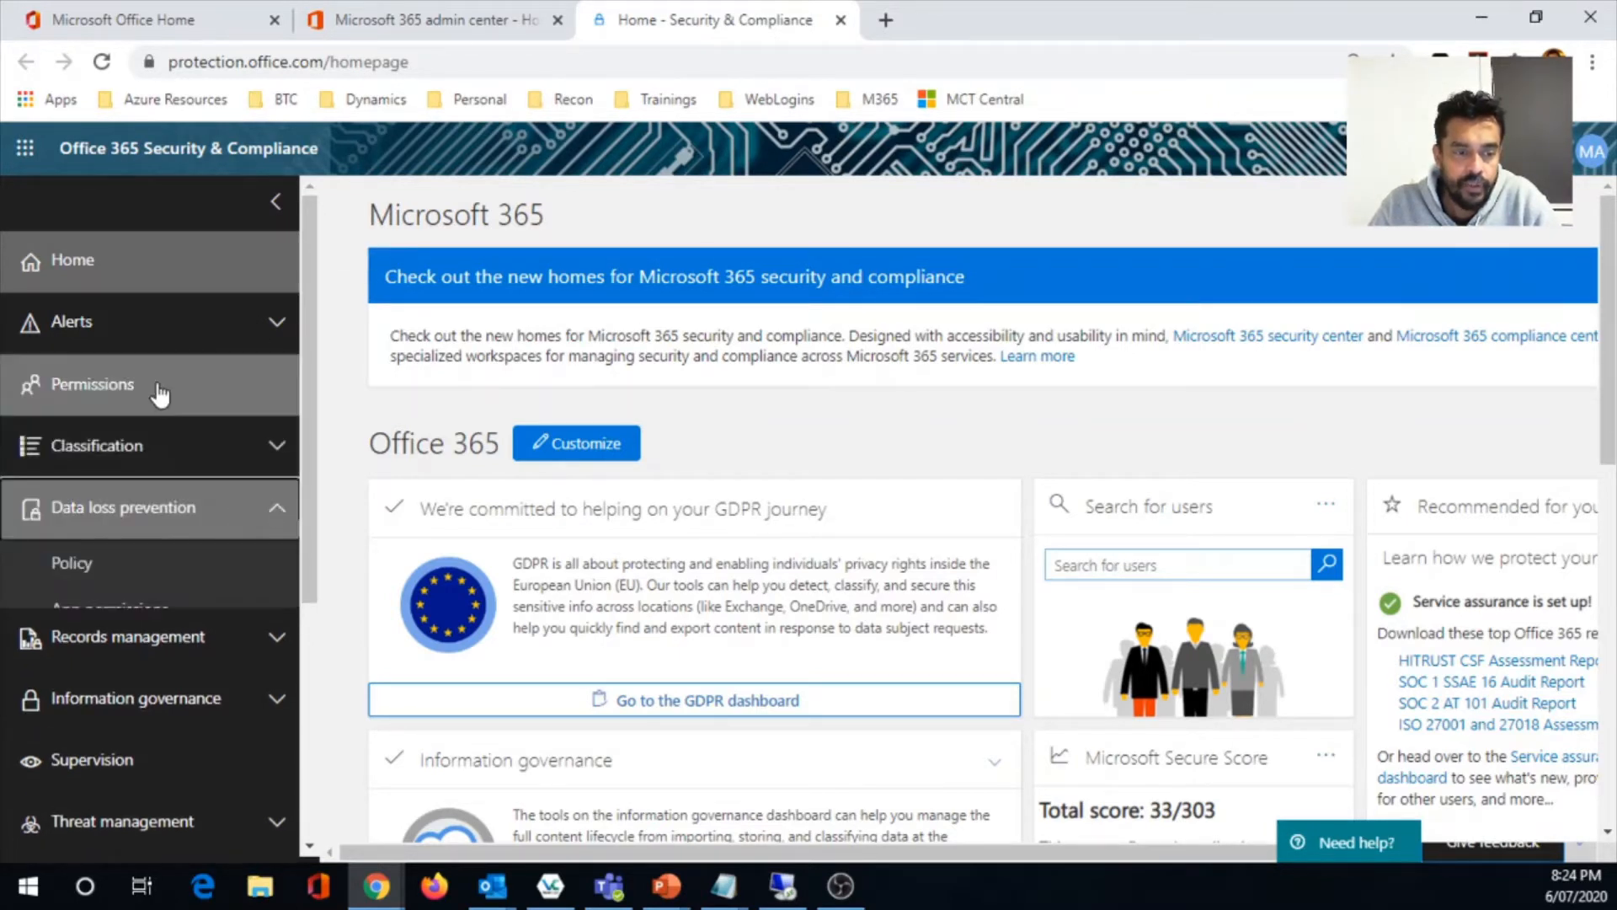
scroll(194, 396, "down", 2)
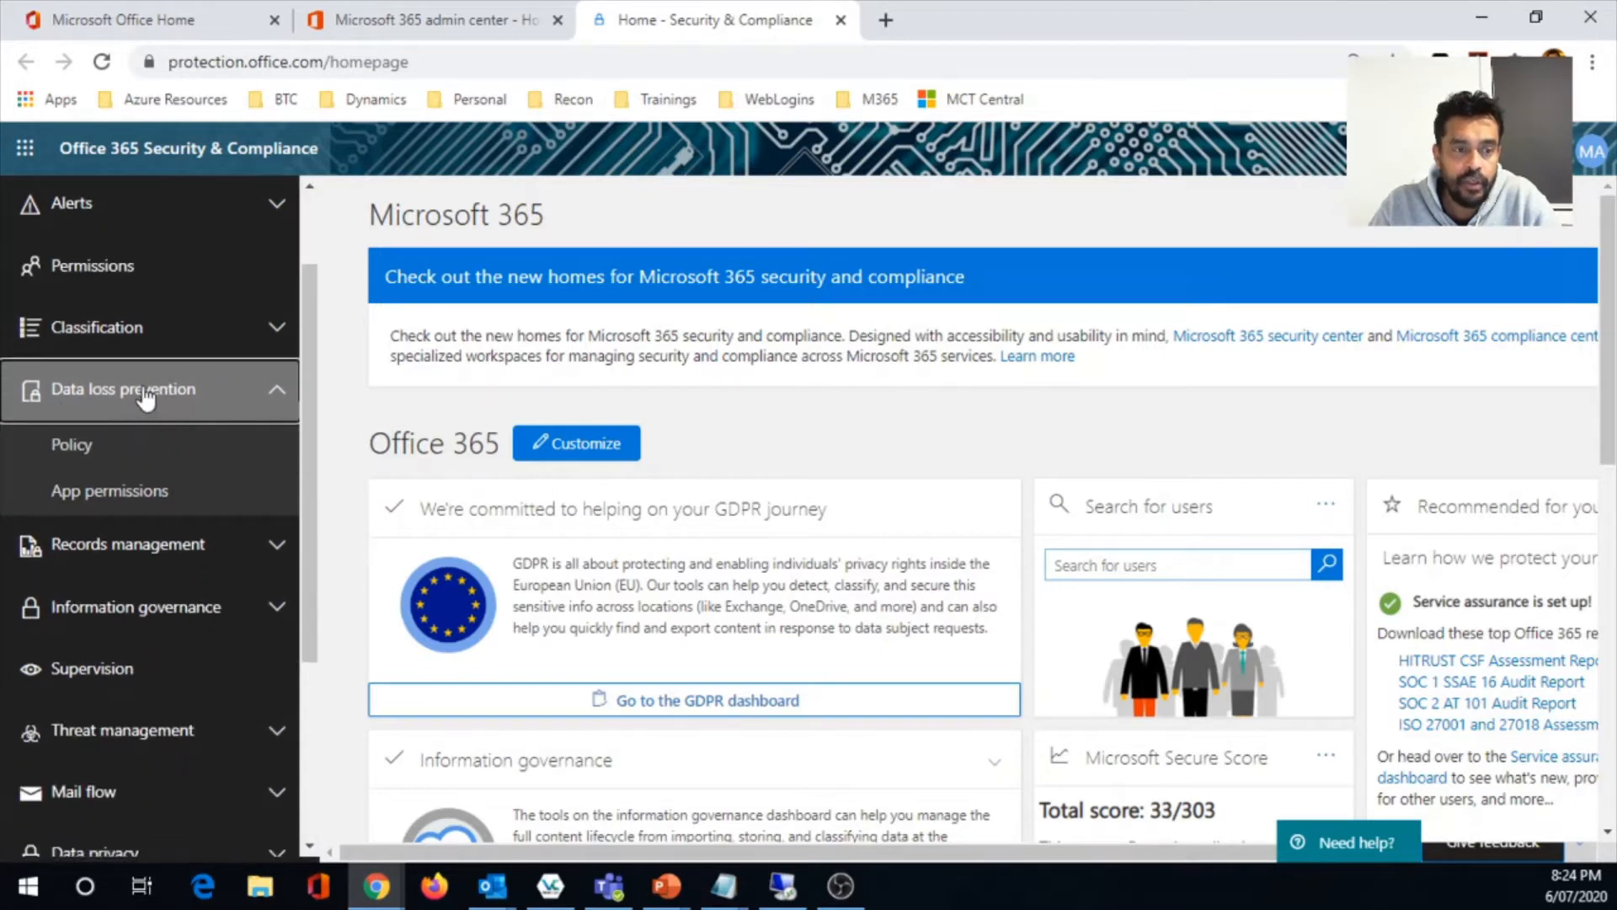
left_click(99, 466)
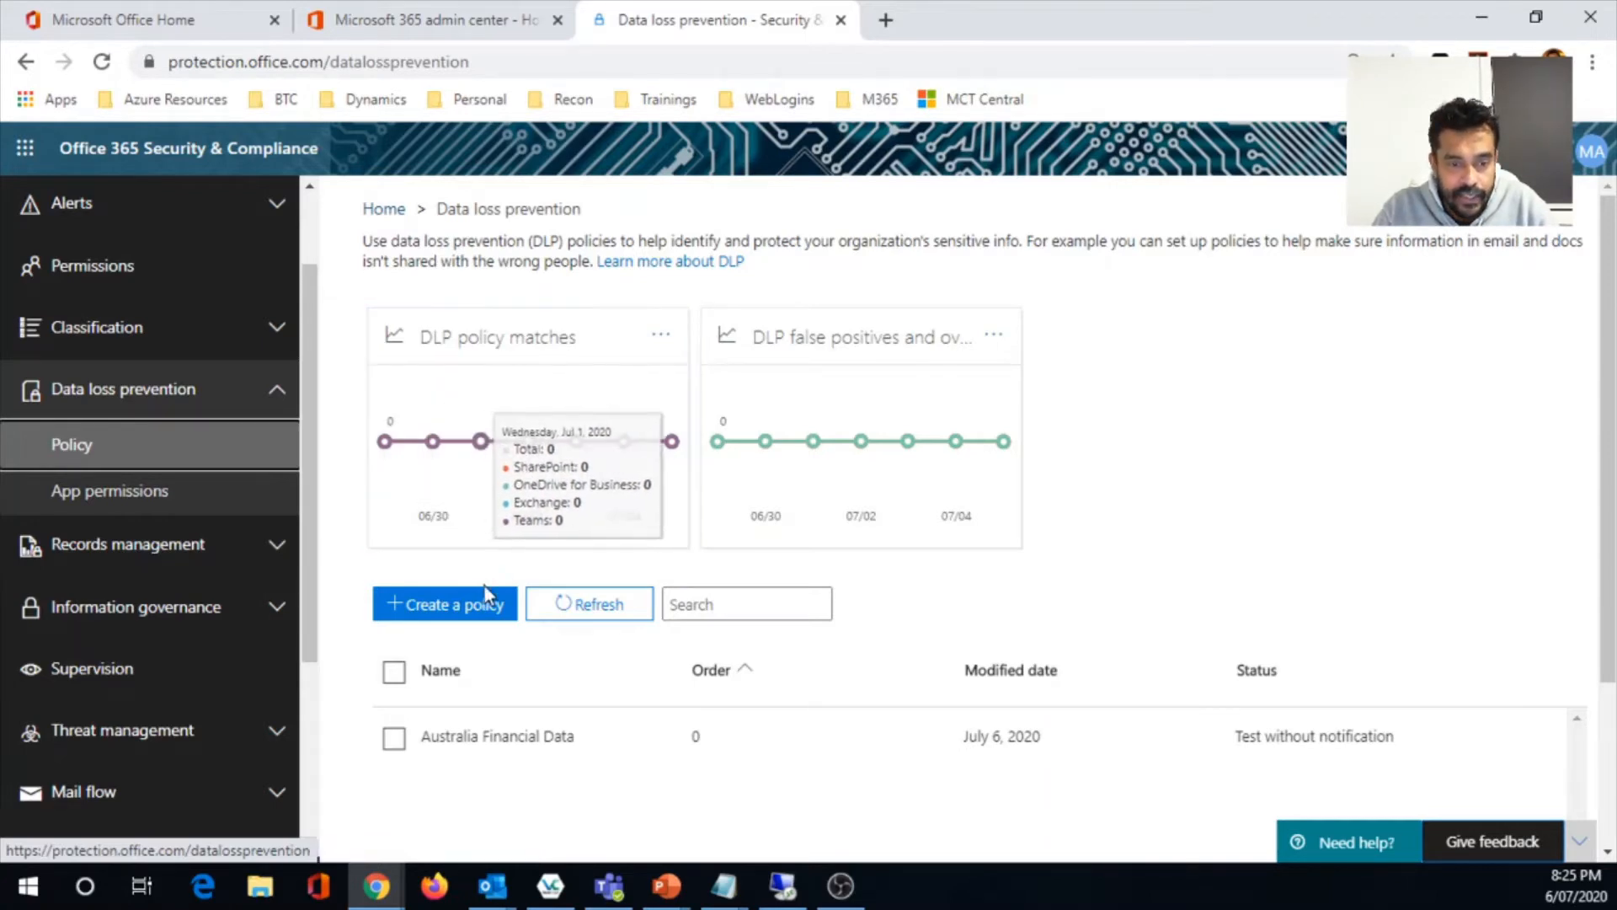
left_click(451, 608)
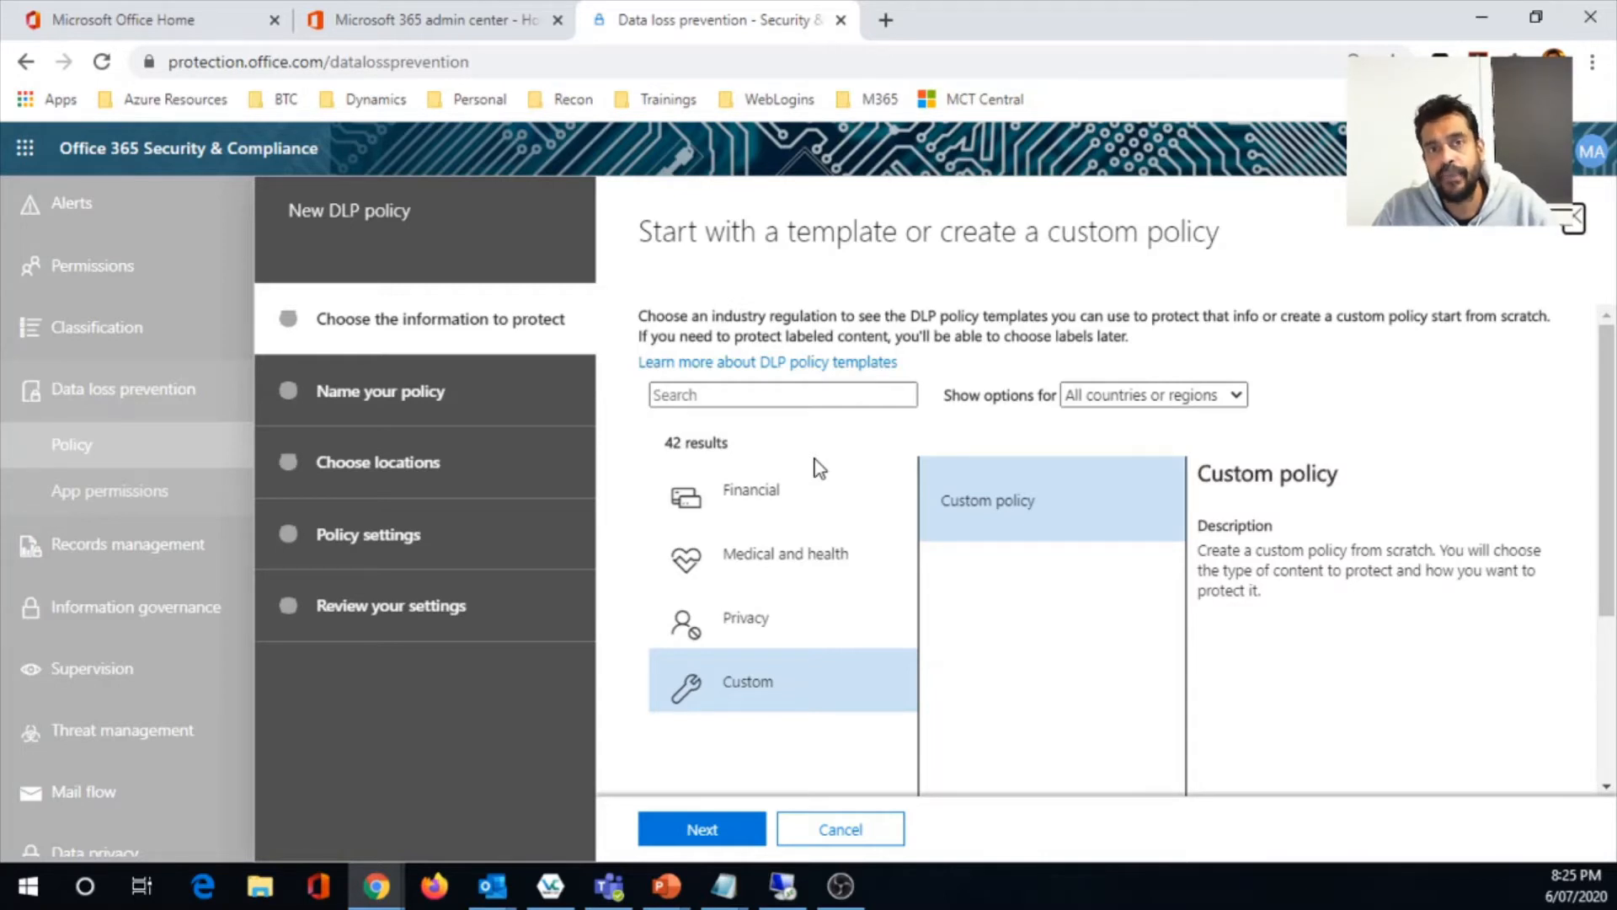
- Review the Financial policy templates, examining what the Australia, Canada and France Financial Data templates protect
left_click(741, 487)
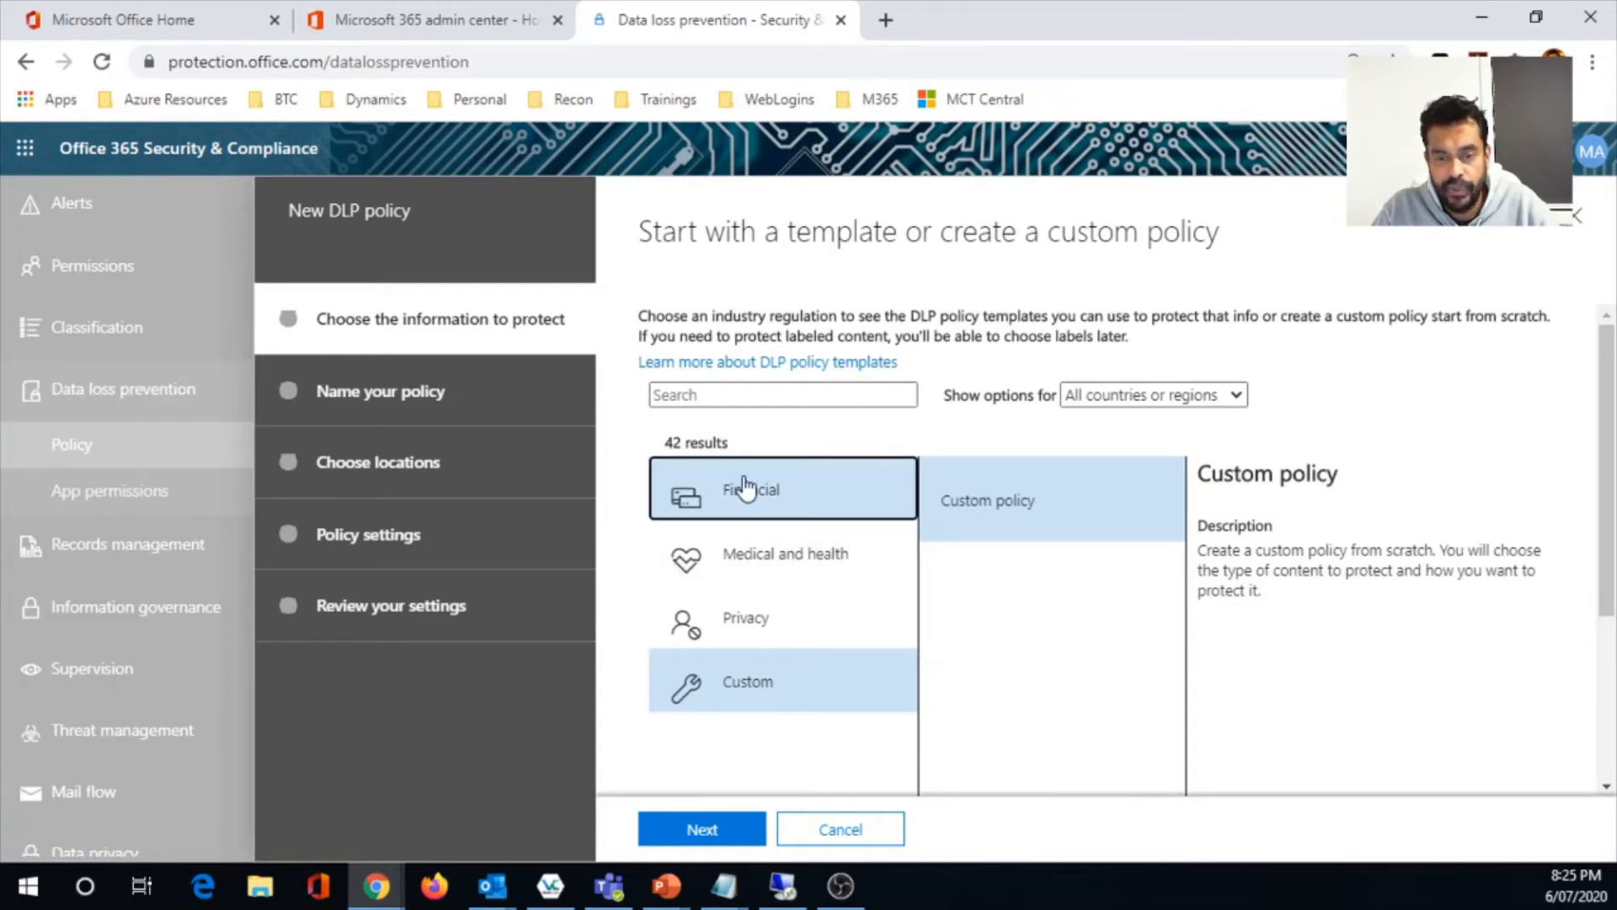
scroll(1049, 627, "down", 6)
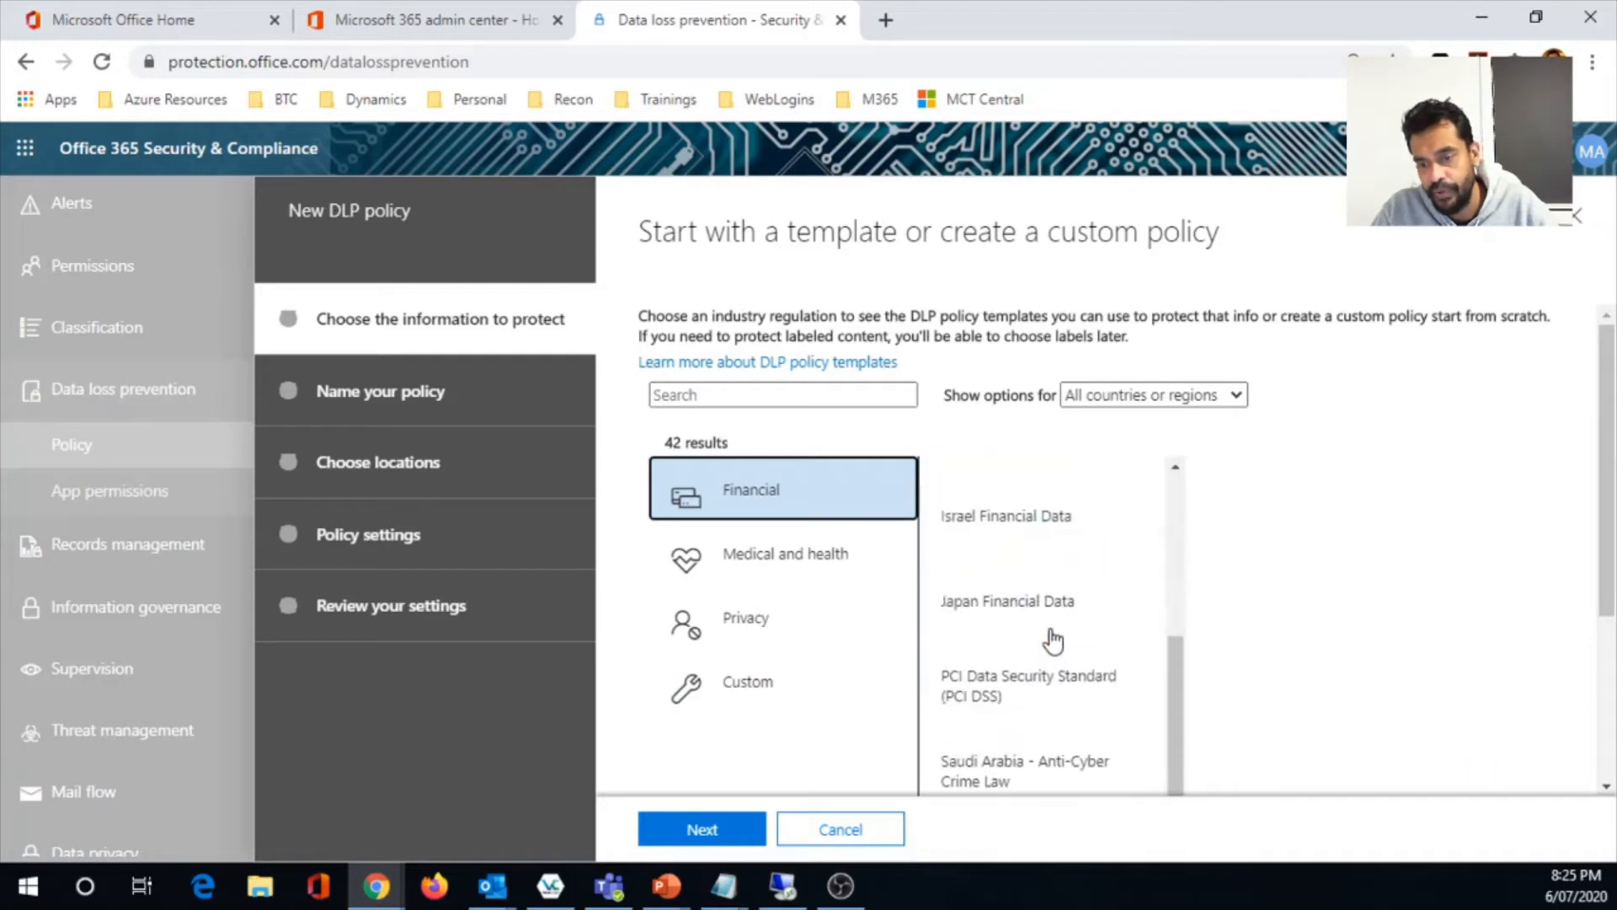
scroll(1052, 641, "up", 6)
scroll(1052, 640, "up", 1)
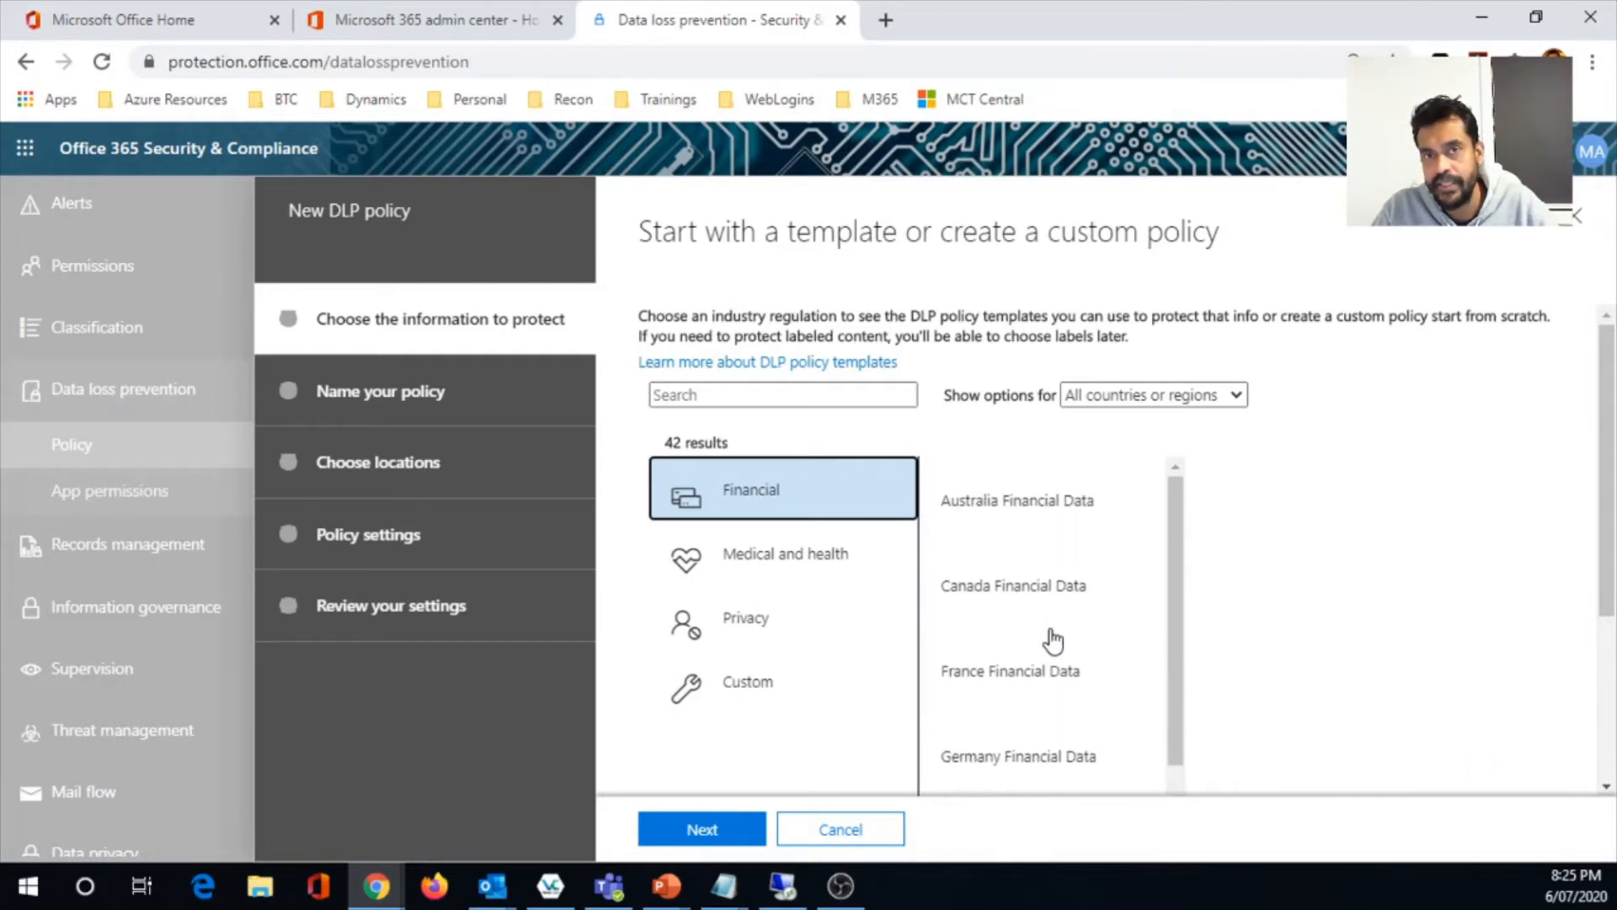
left_click(1003, 523)
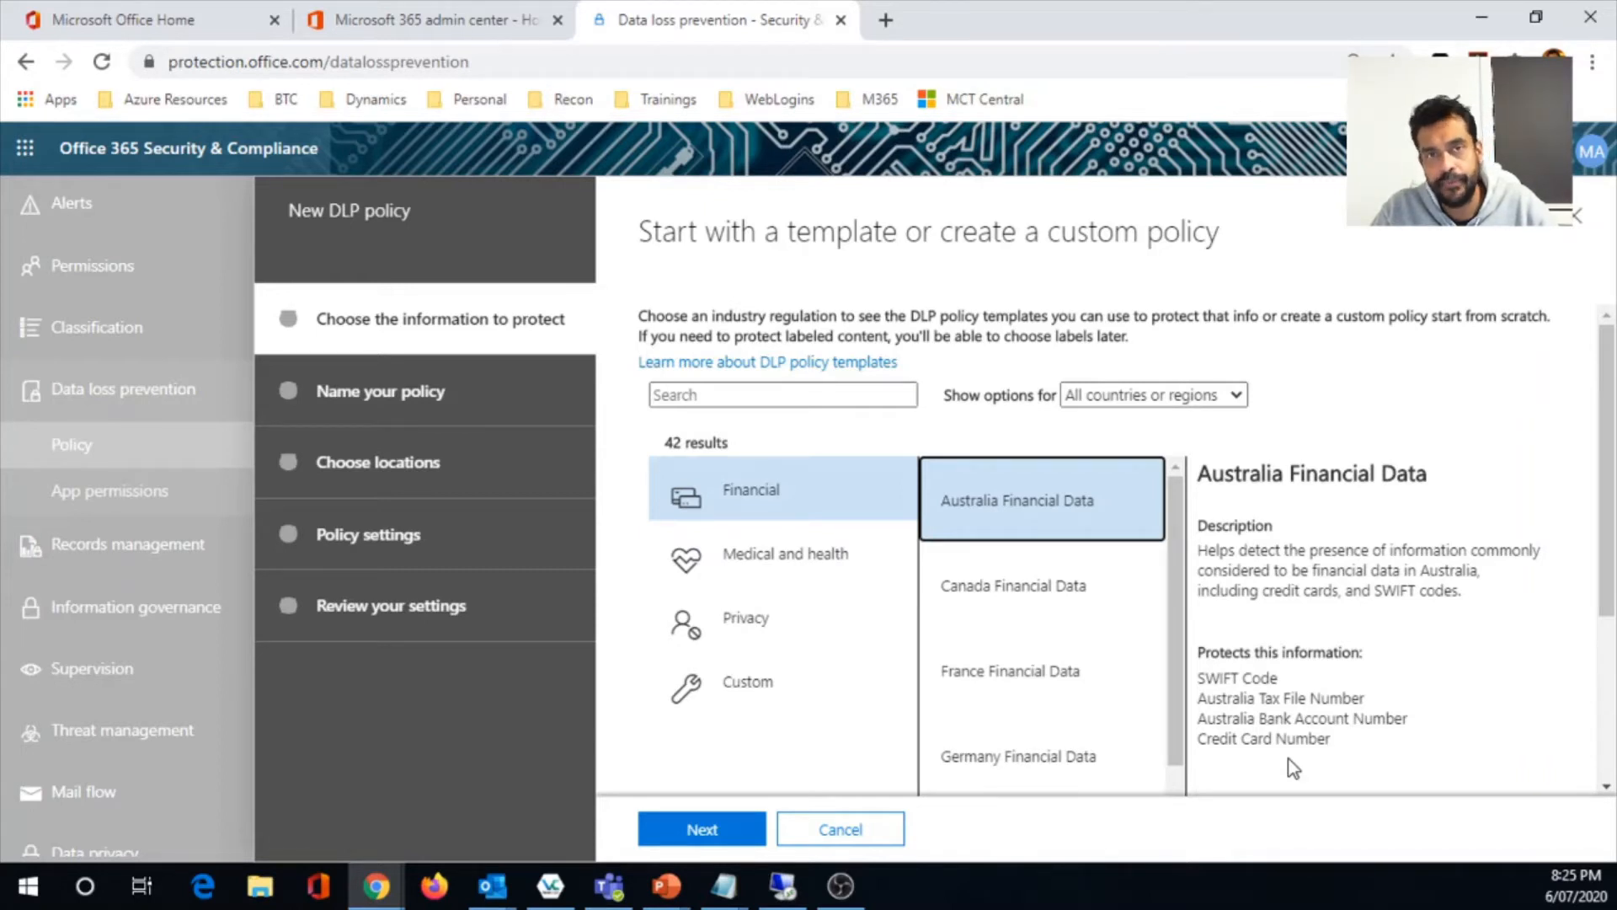
left_click(1039, 607)
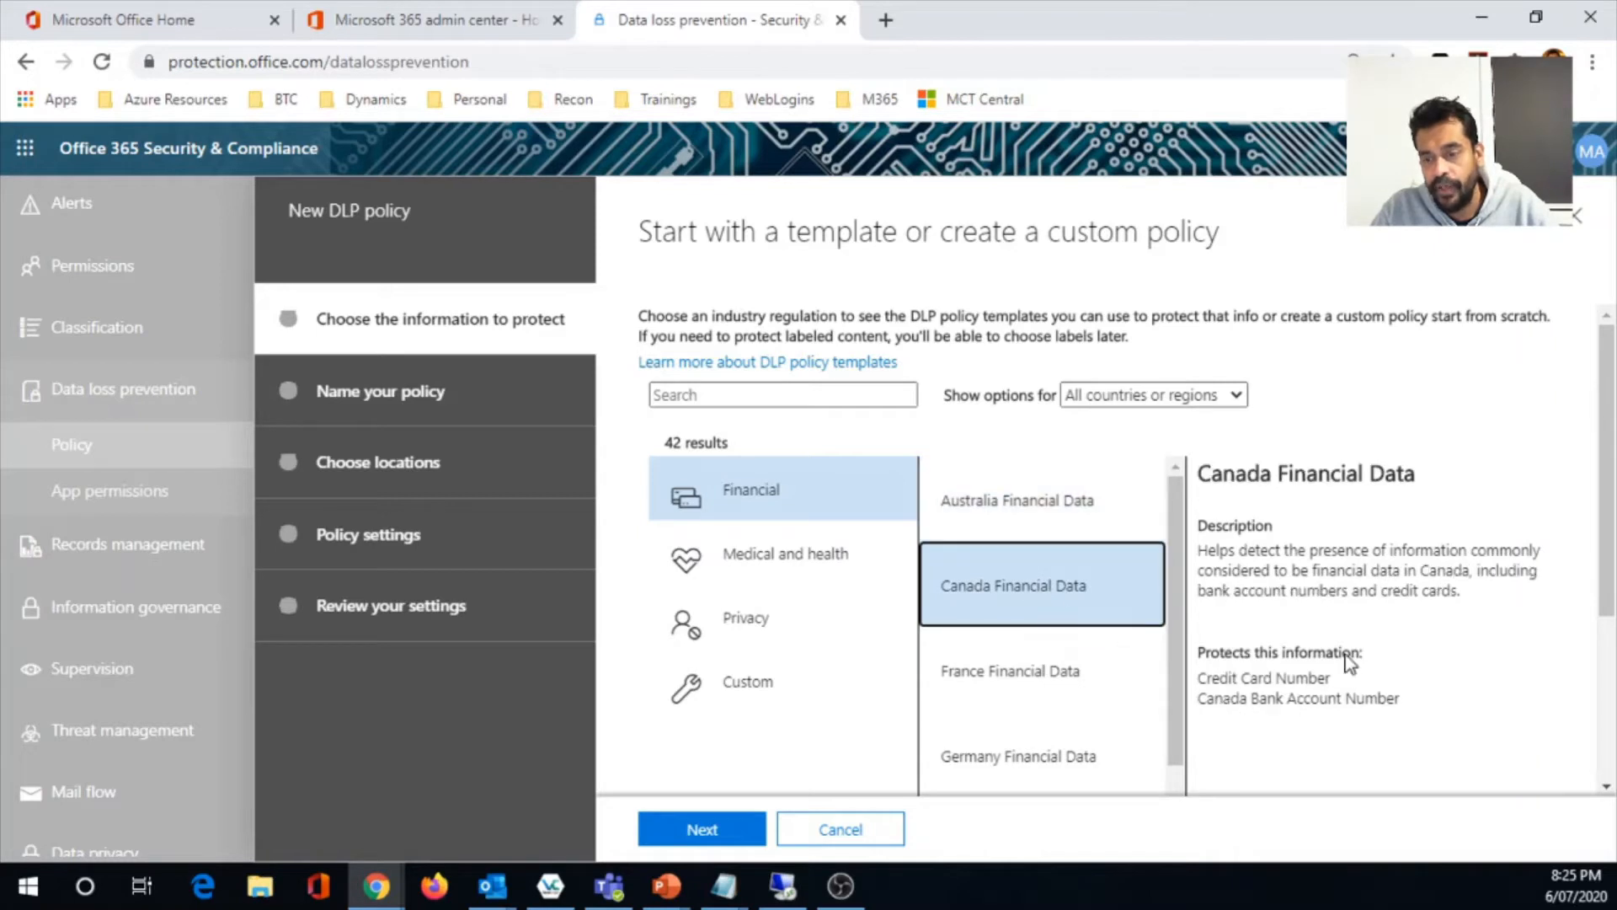
left_click(1019, 693)
scroll(1016, 693, "down", 5)
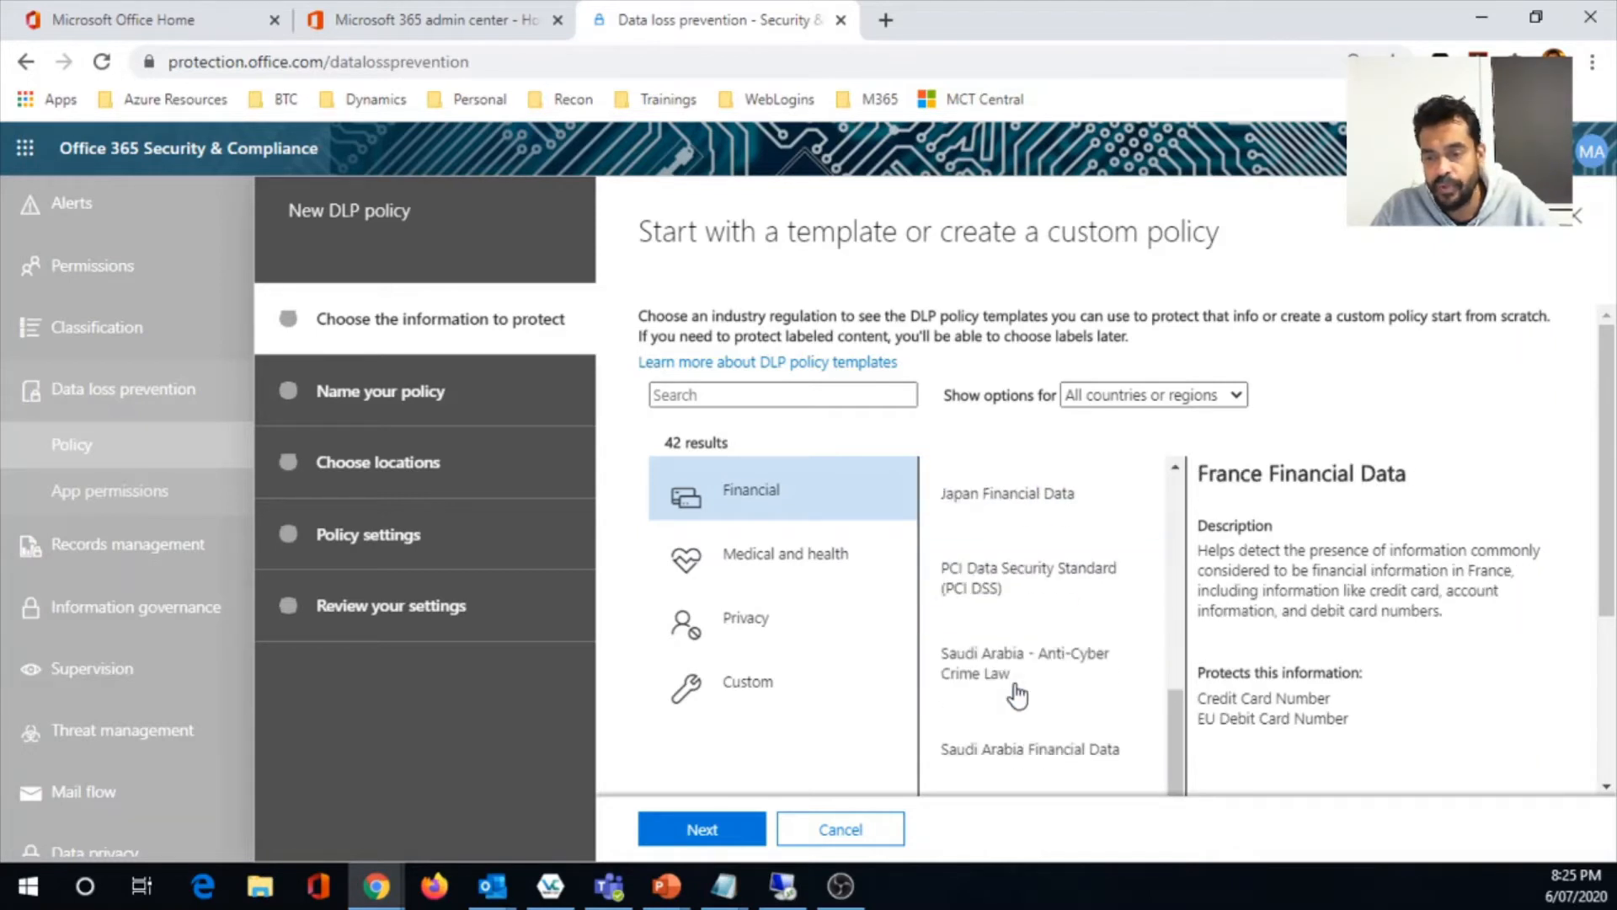
scroll(1019, 694, "down", 1)
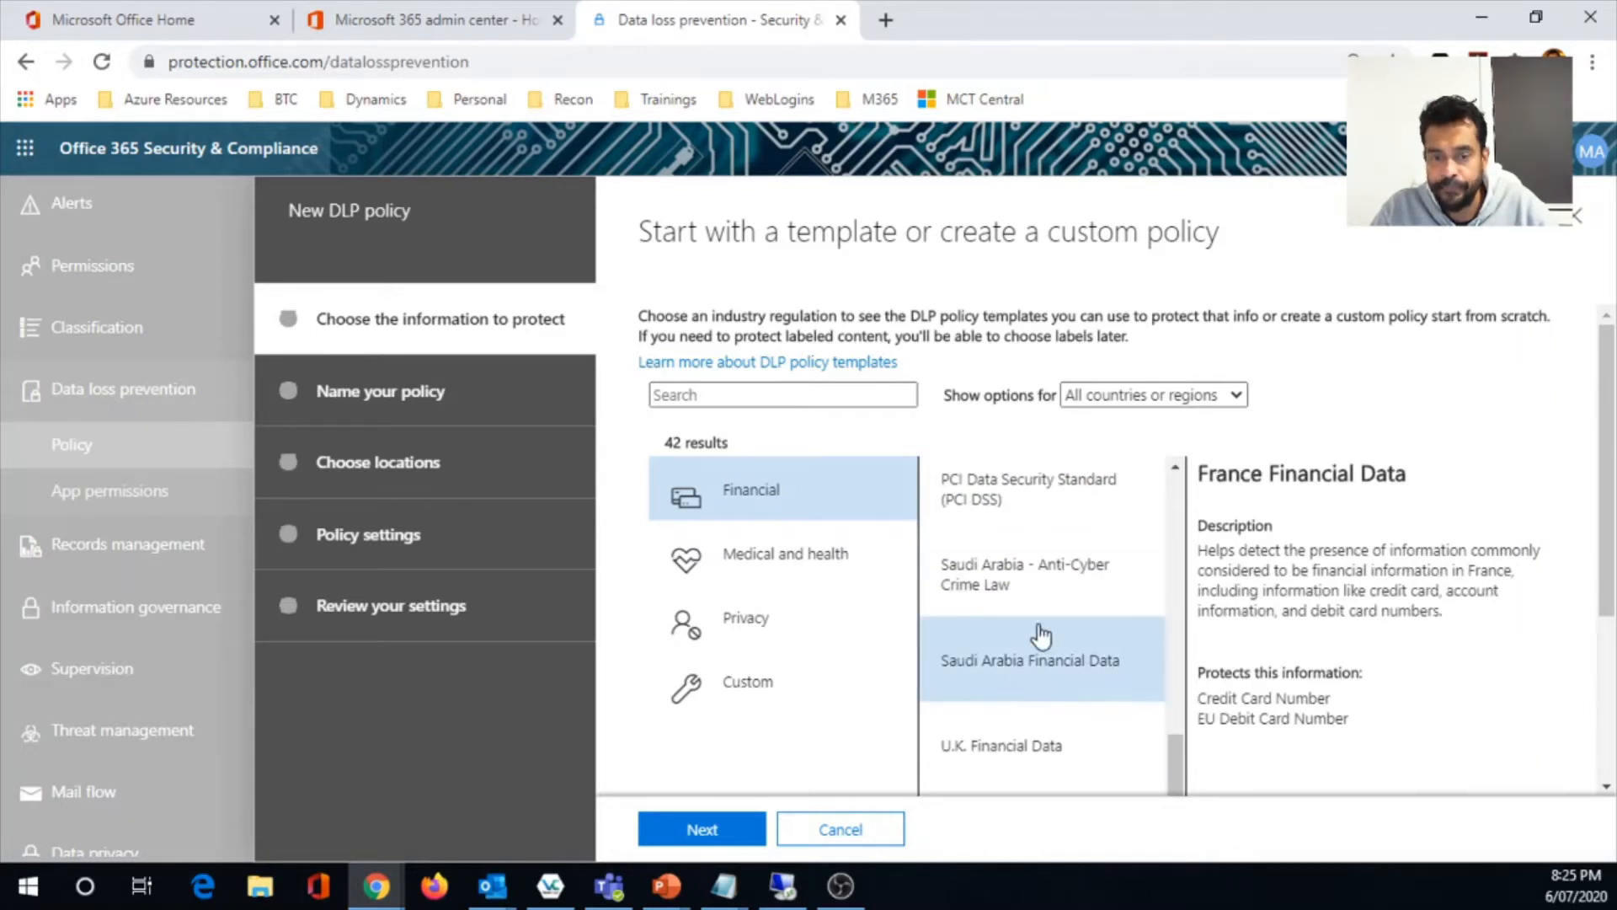
- Review the Medical and health templates, examining what the Australia Health Records Act (HRIP Act) template protects
left_click(796, 576)
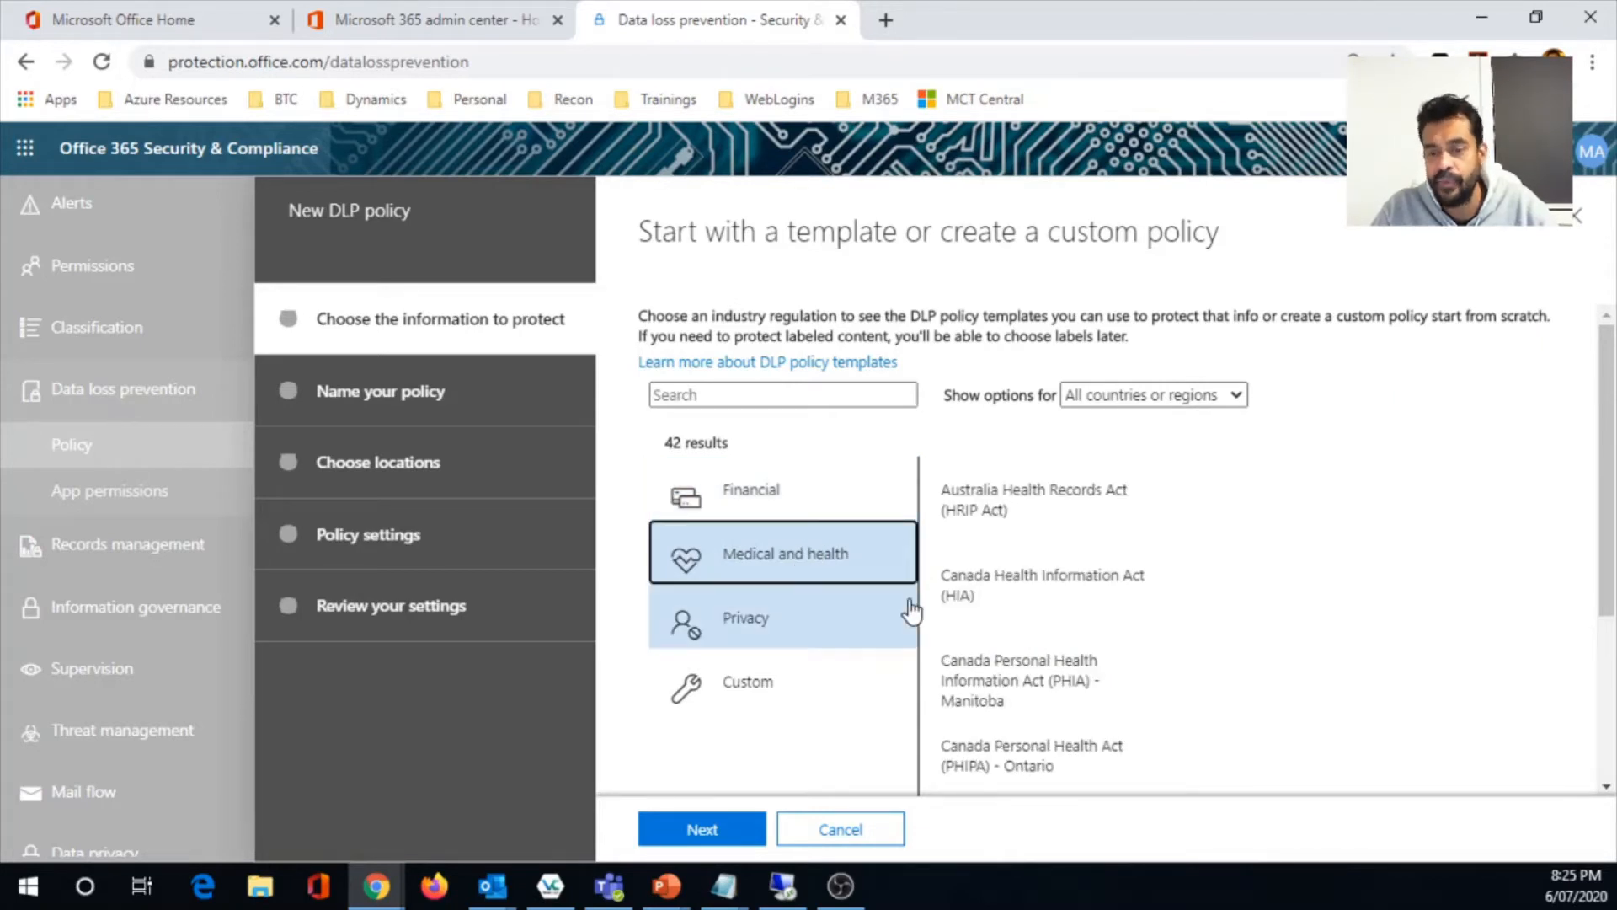
scroll(975, 643, "down", 2)
scroll(981, 636, "up", 2)
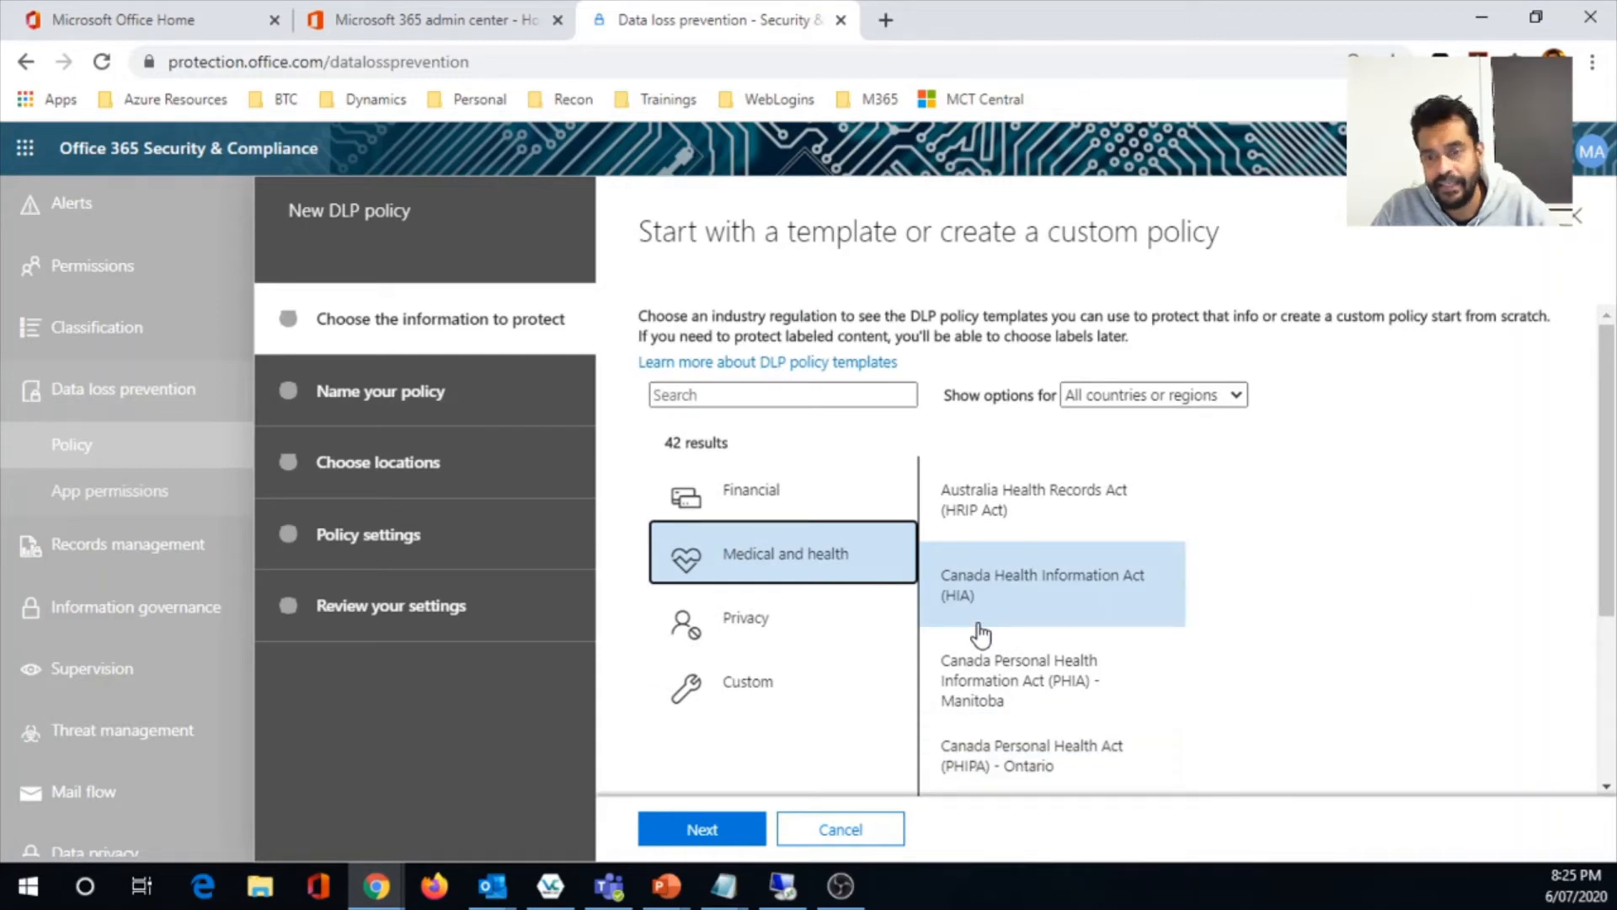
left_click(1031, 510)
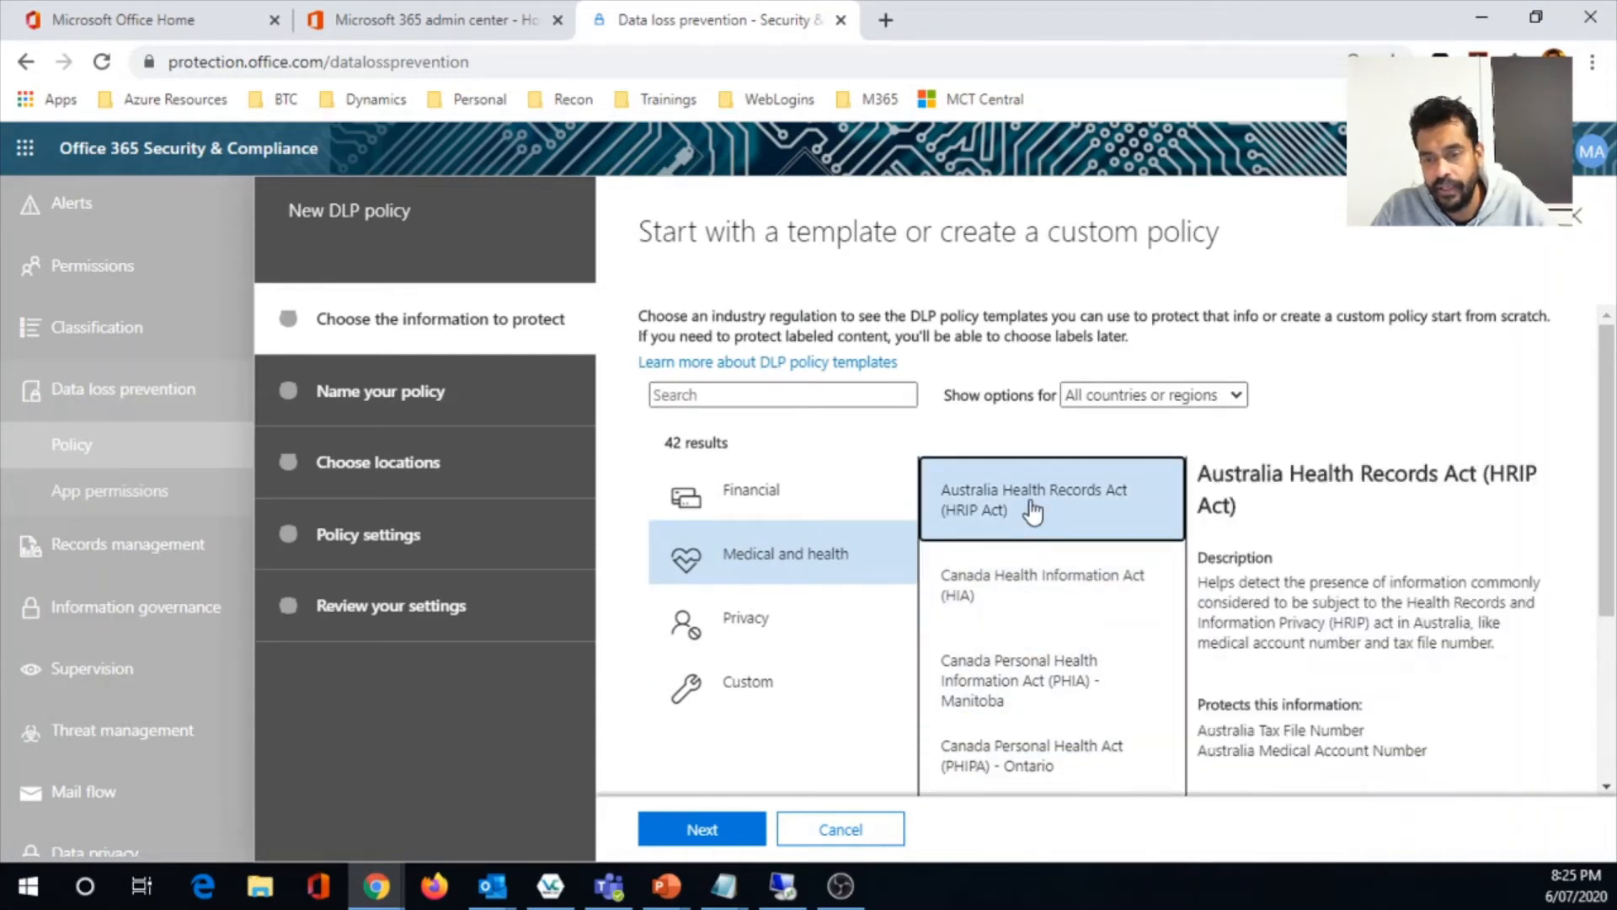
scroll(1284, 632, "down", 3)
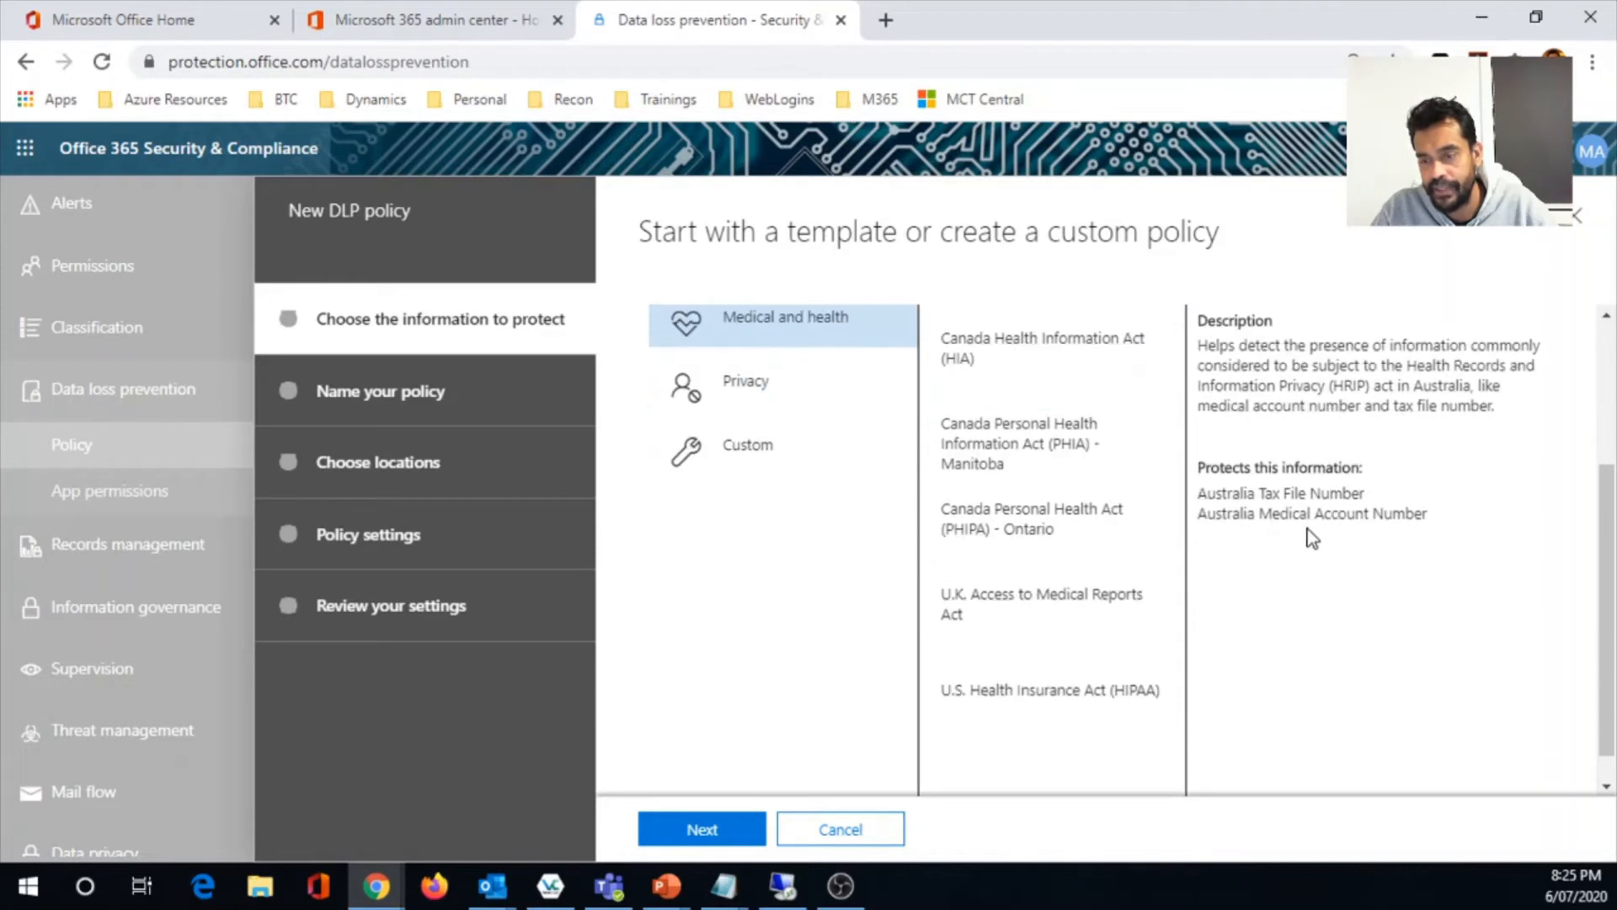
scroll(1215, 634, "up", 3)
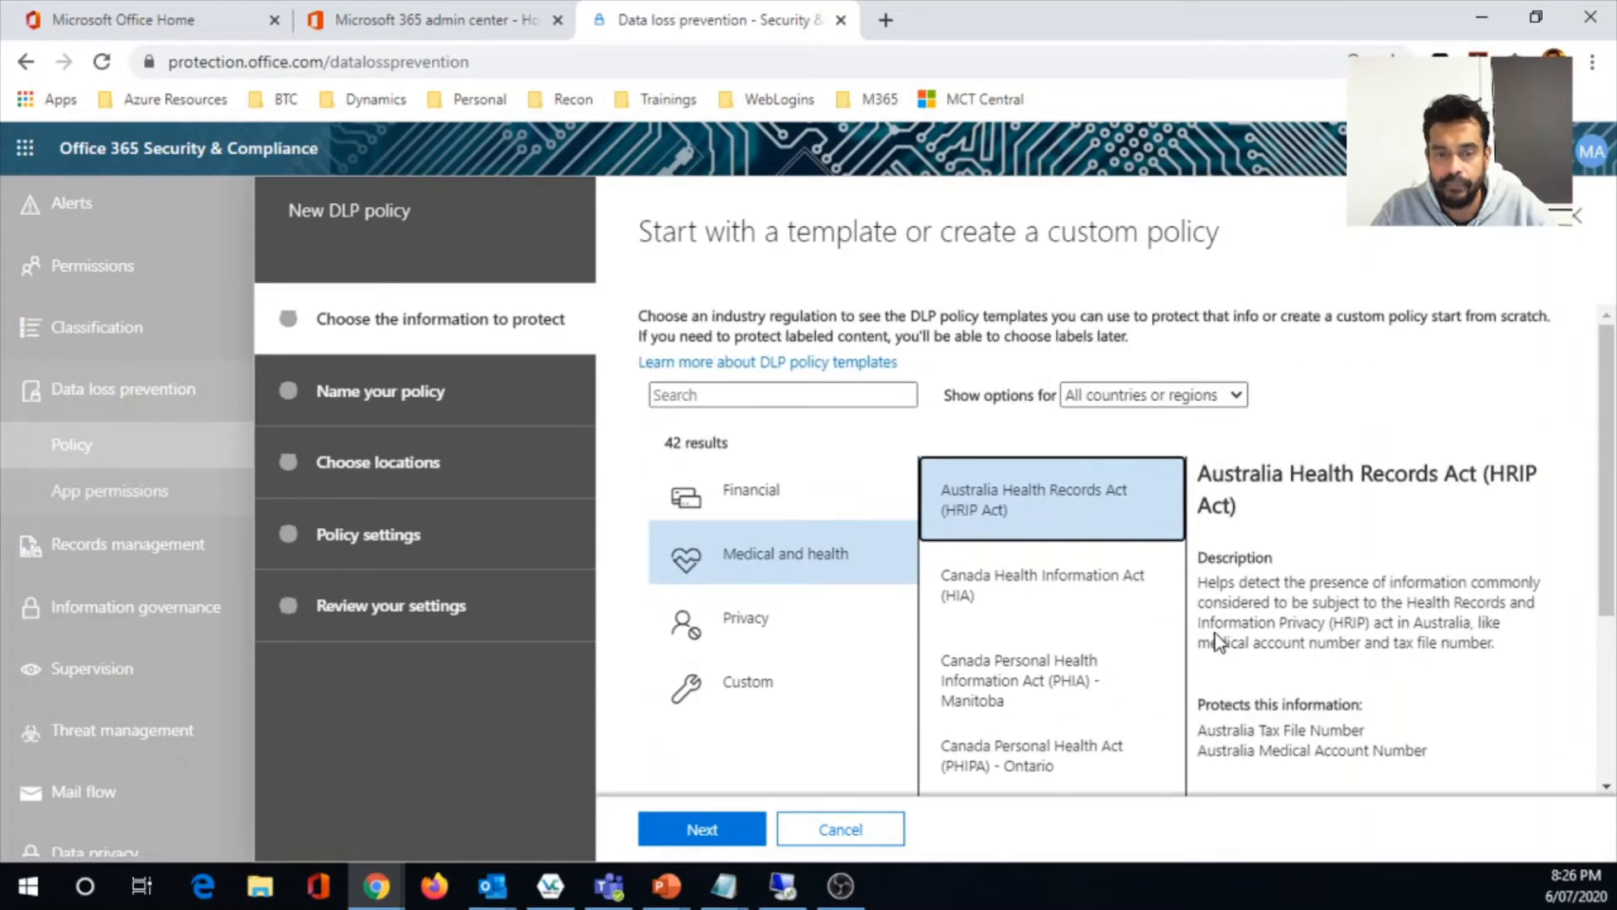
- Review the Privacy templates, including Australia Personally Identifiable Information (PII) Data, and the Custom policy option
left_click(747, 625)
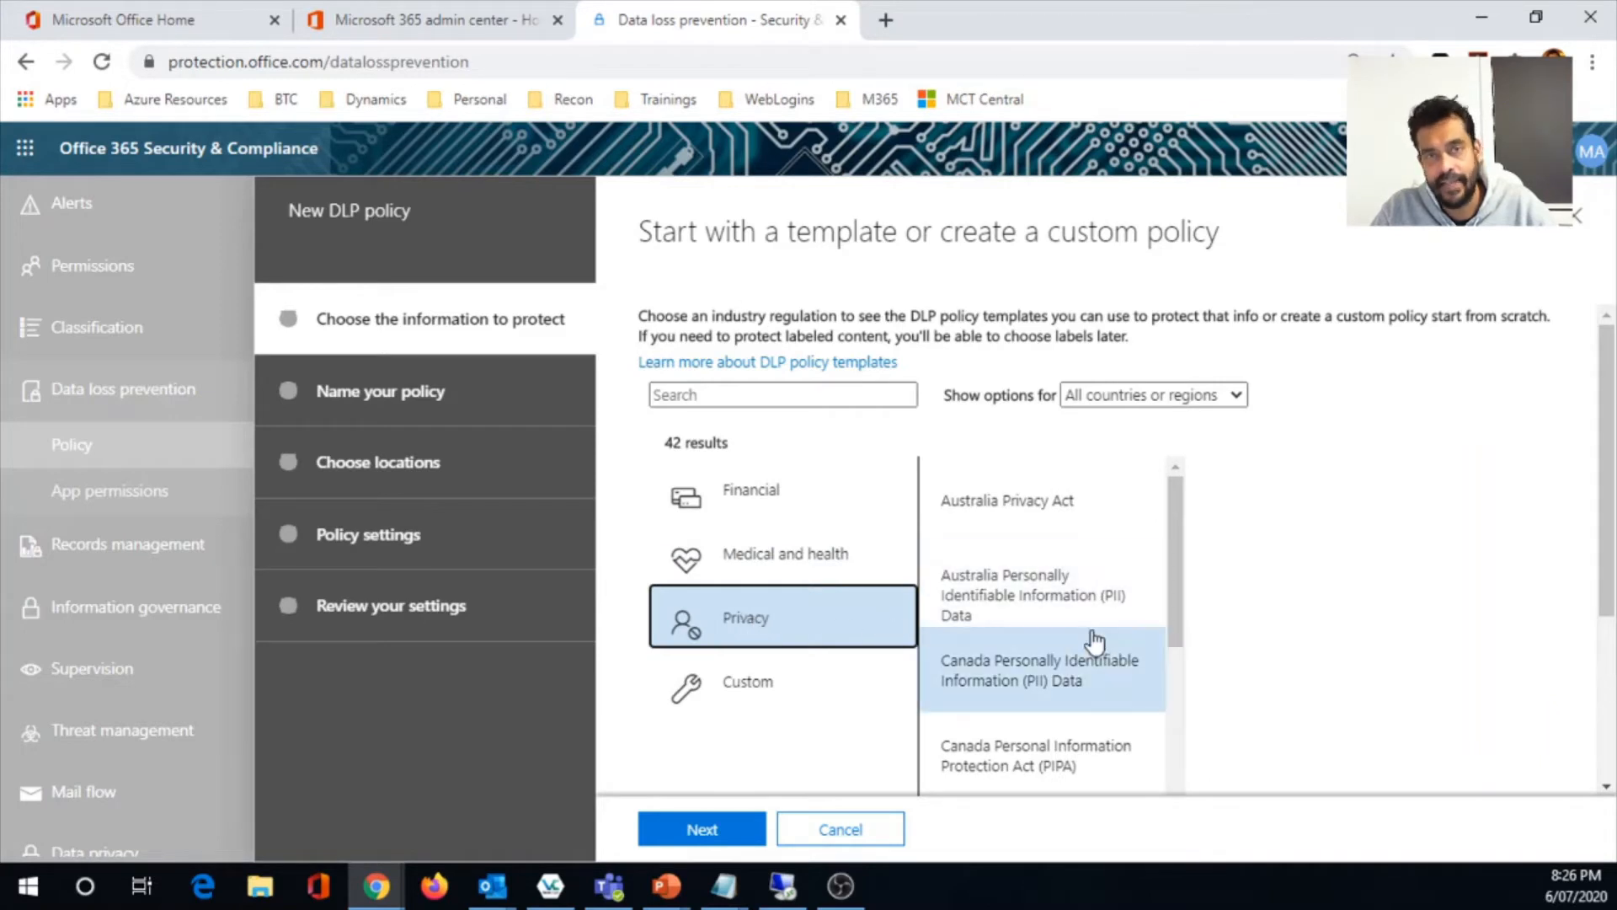
left_click(1010, 612)
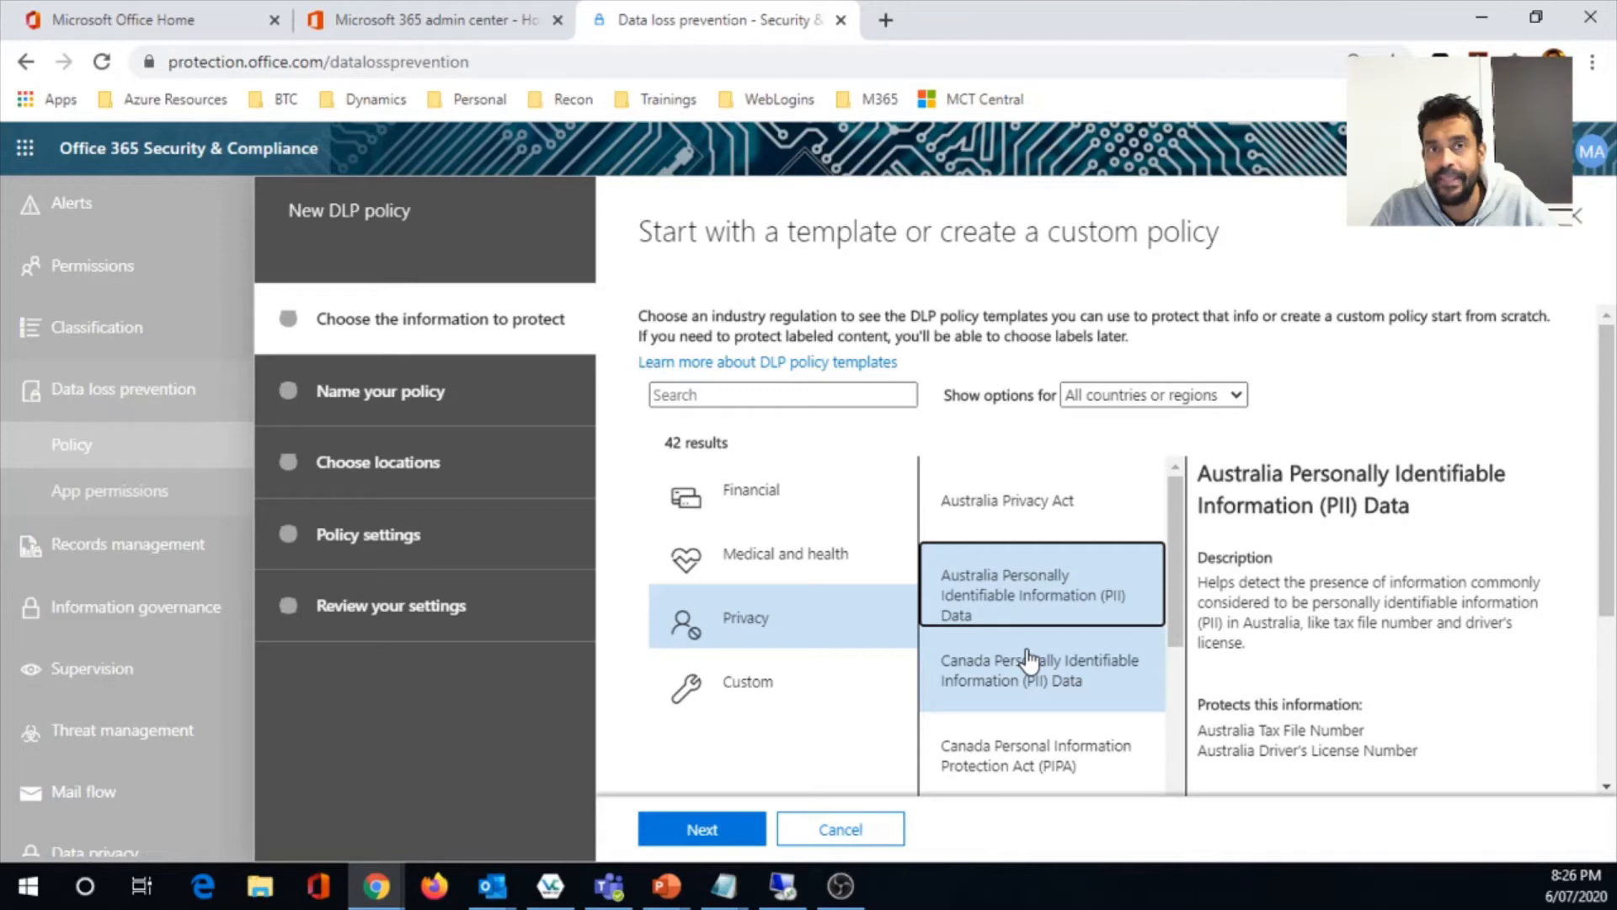
scroll(1382, 668, "down", 1)
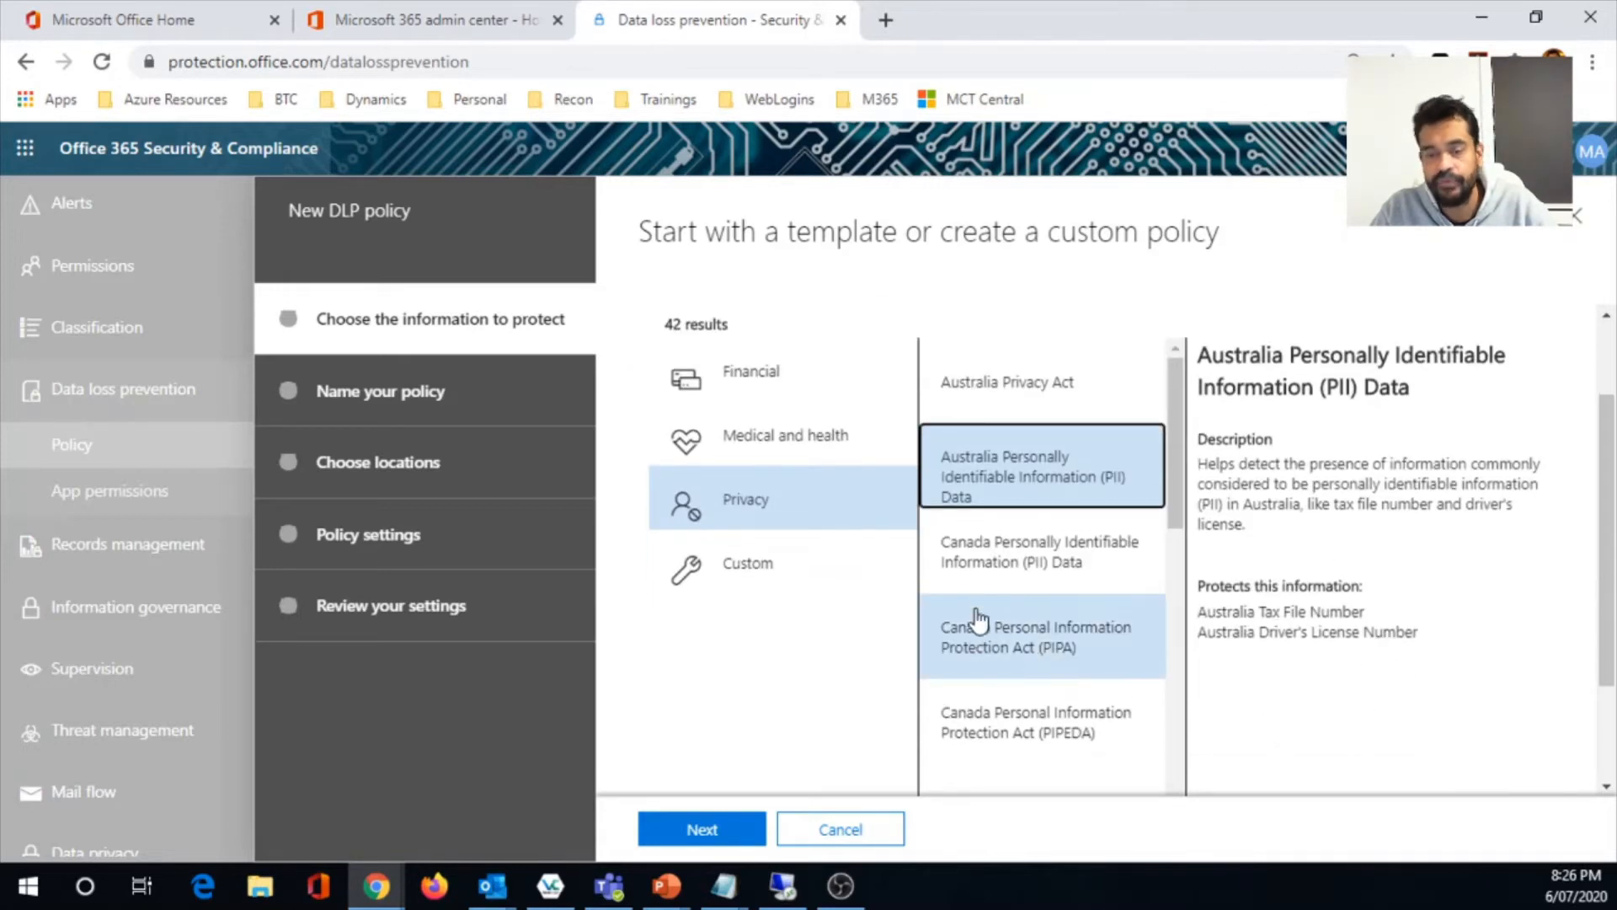
scroll(969, 640, "up", 1)
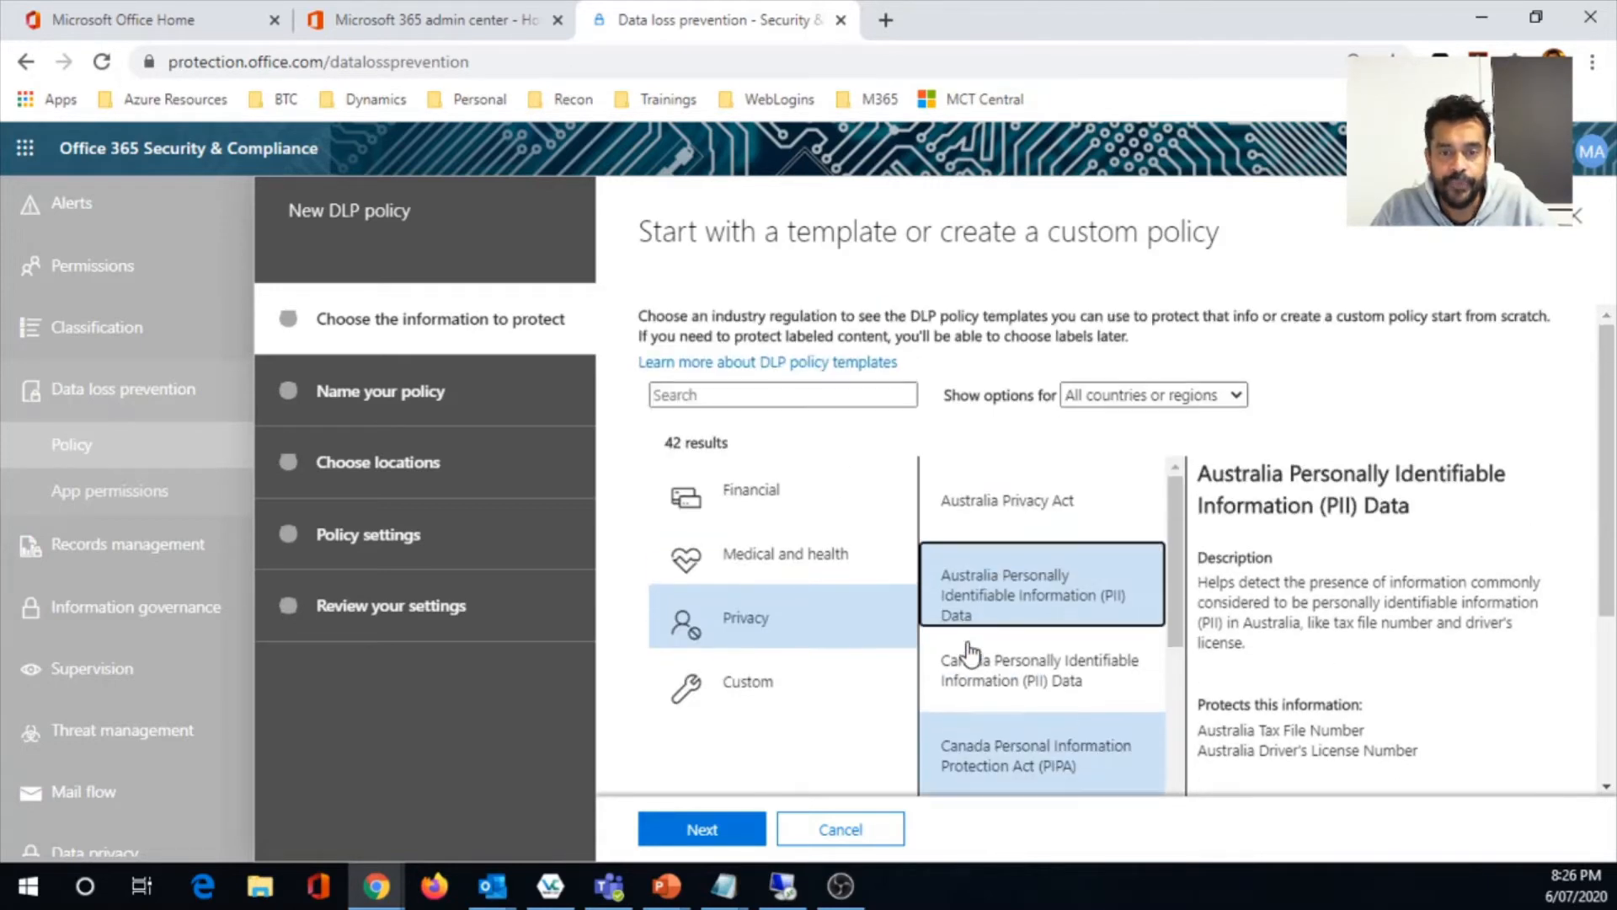
left_click(745, 687)
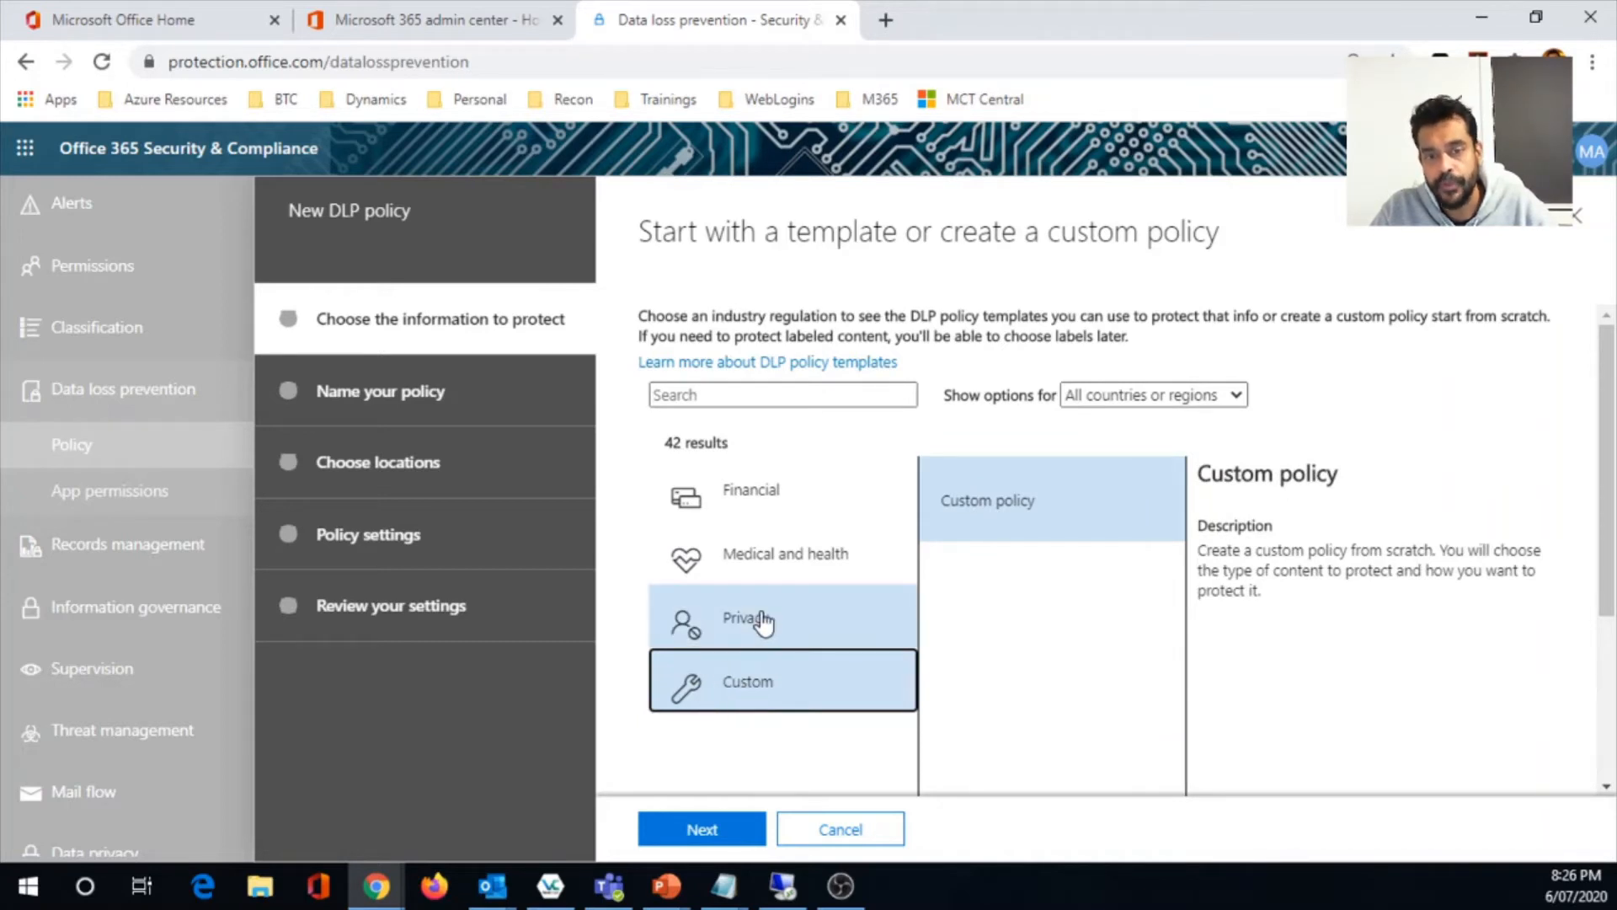
- Choose the Australia Financial Data template from the Financial category, keeping all countries or regions, and proceed to naming the policy
left_click(781, 497)
left_click(1043, 506)
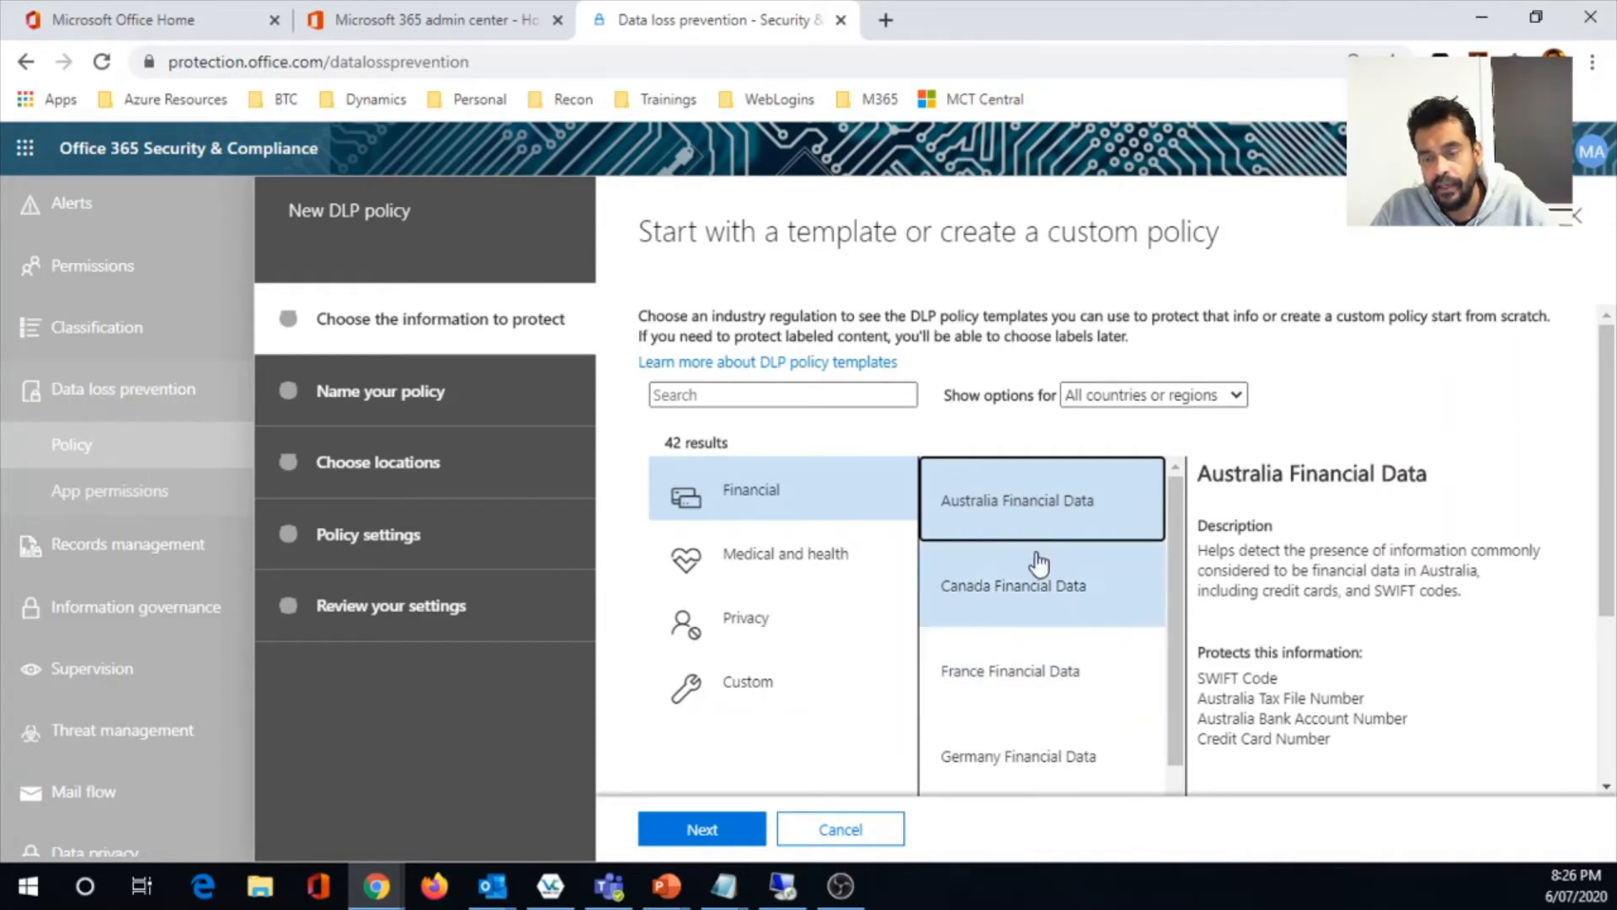
left_click(1245, 398)
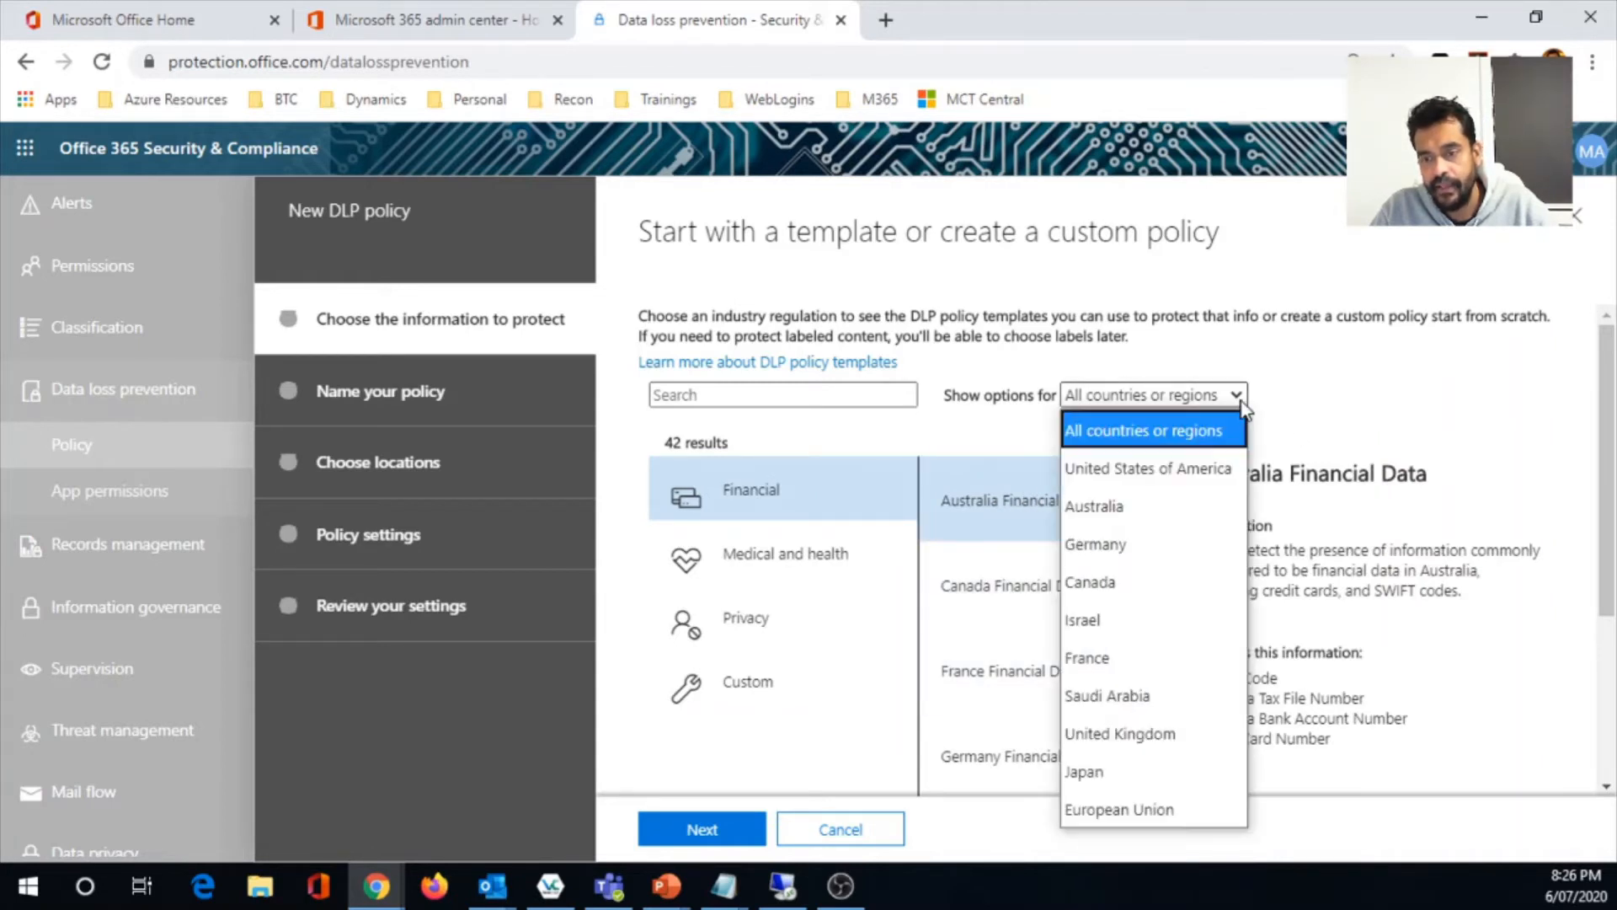
left_click(1412, 382)
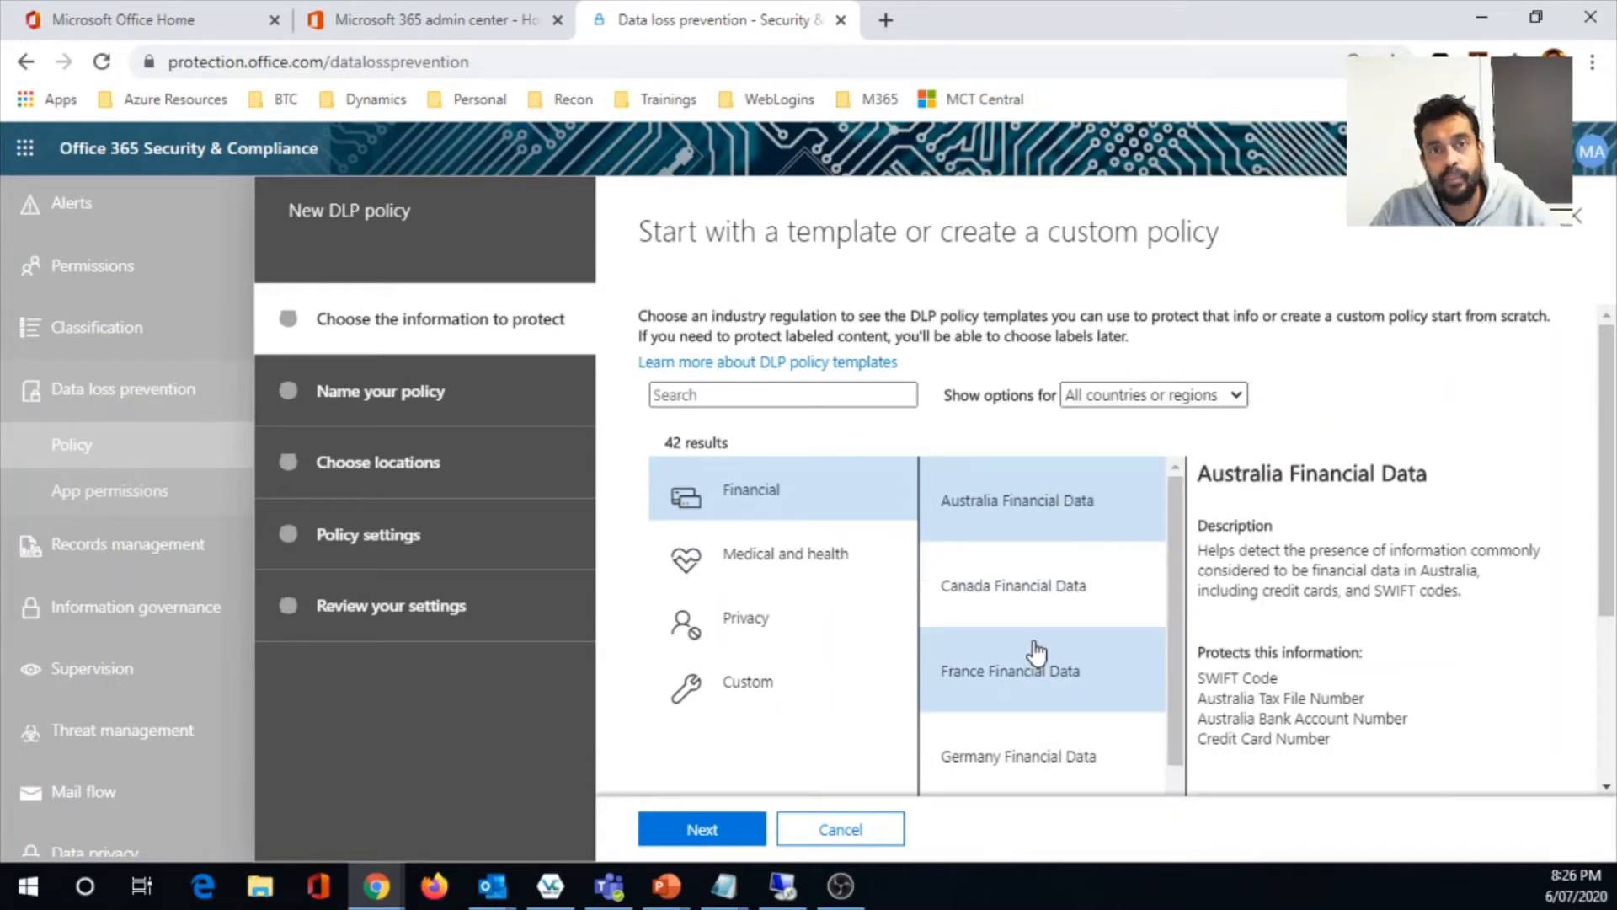
left_click(701, 832)
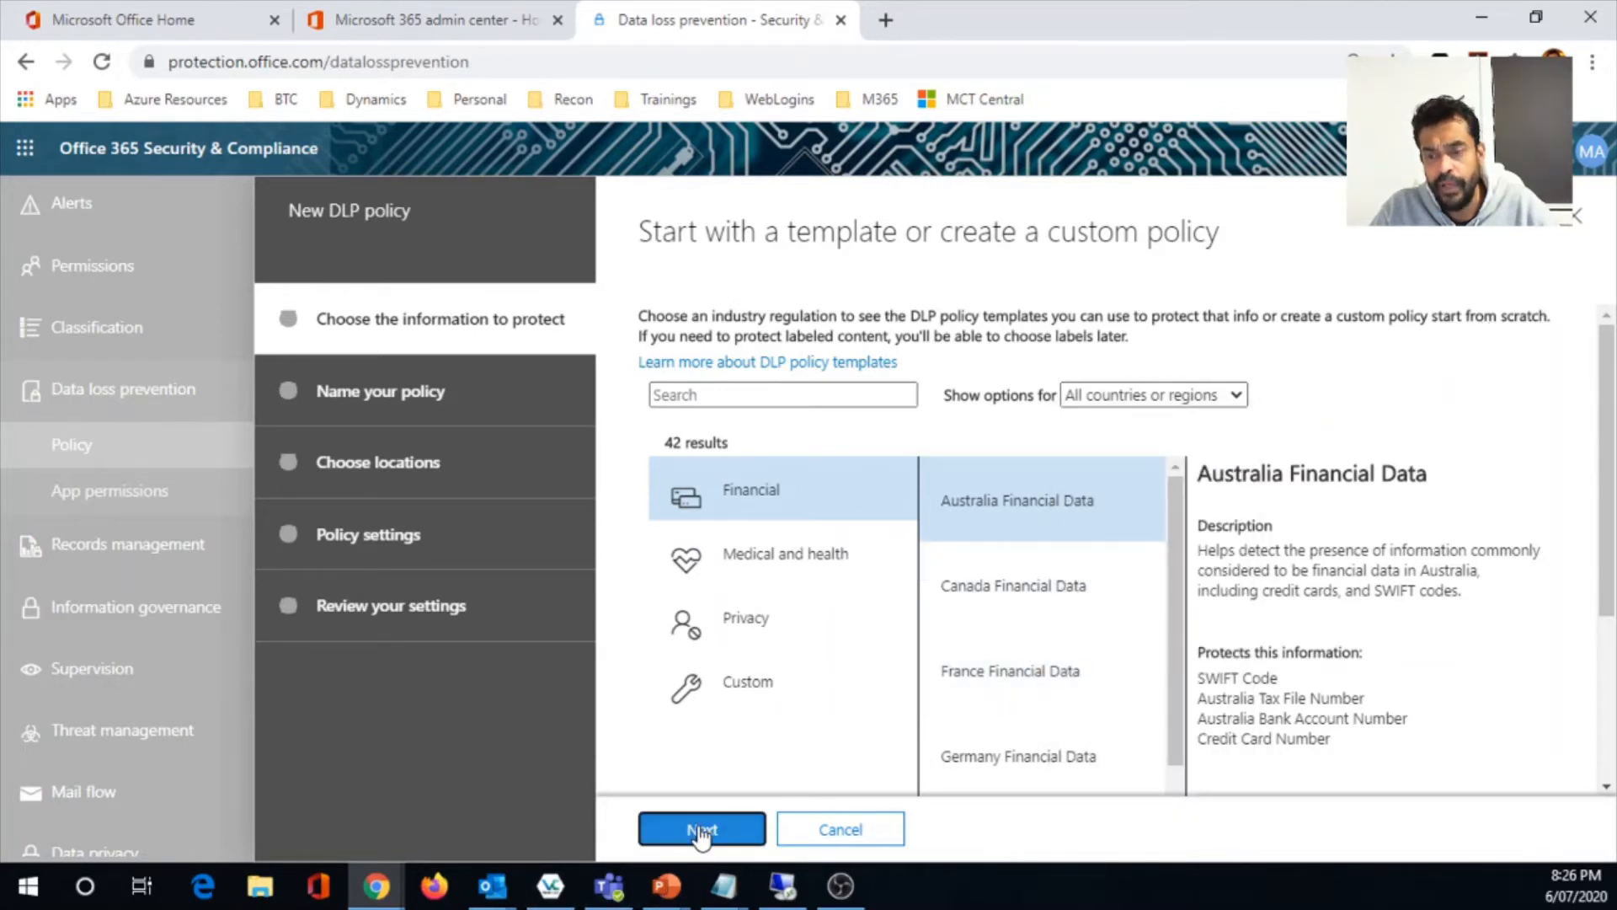
- Name the policy "Australia Financial Demo", leave the description empty, and proceed to the locations
left_click(811, 339)
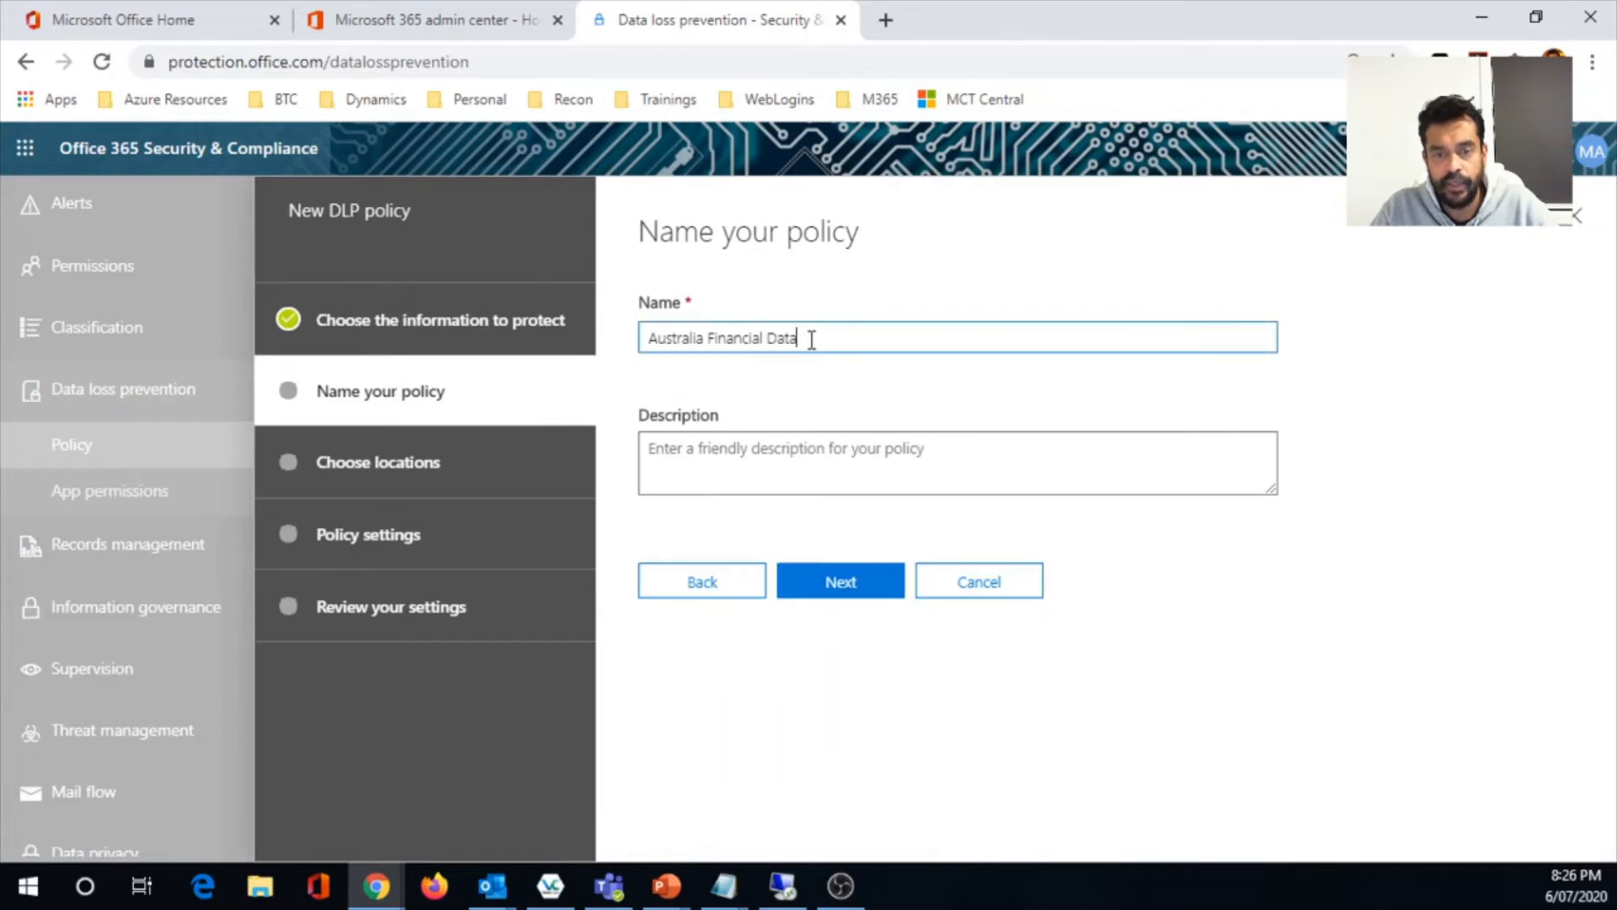
key("BackSpace")
key("BackSpace")
key("BackSpace")
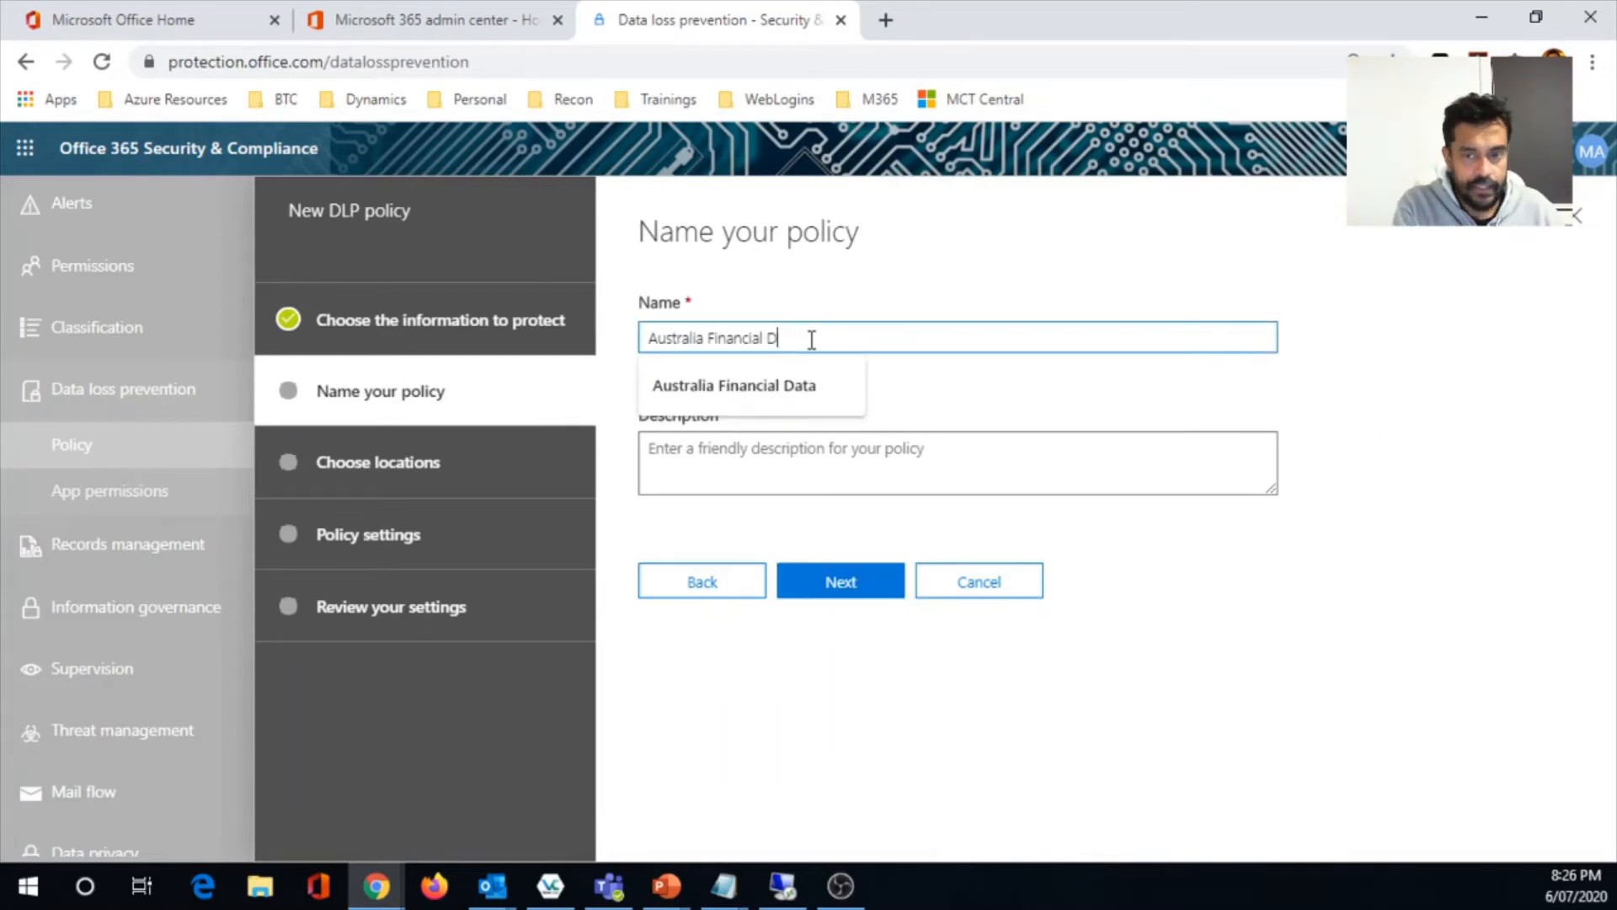
type("emo")
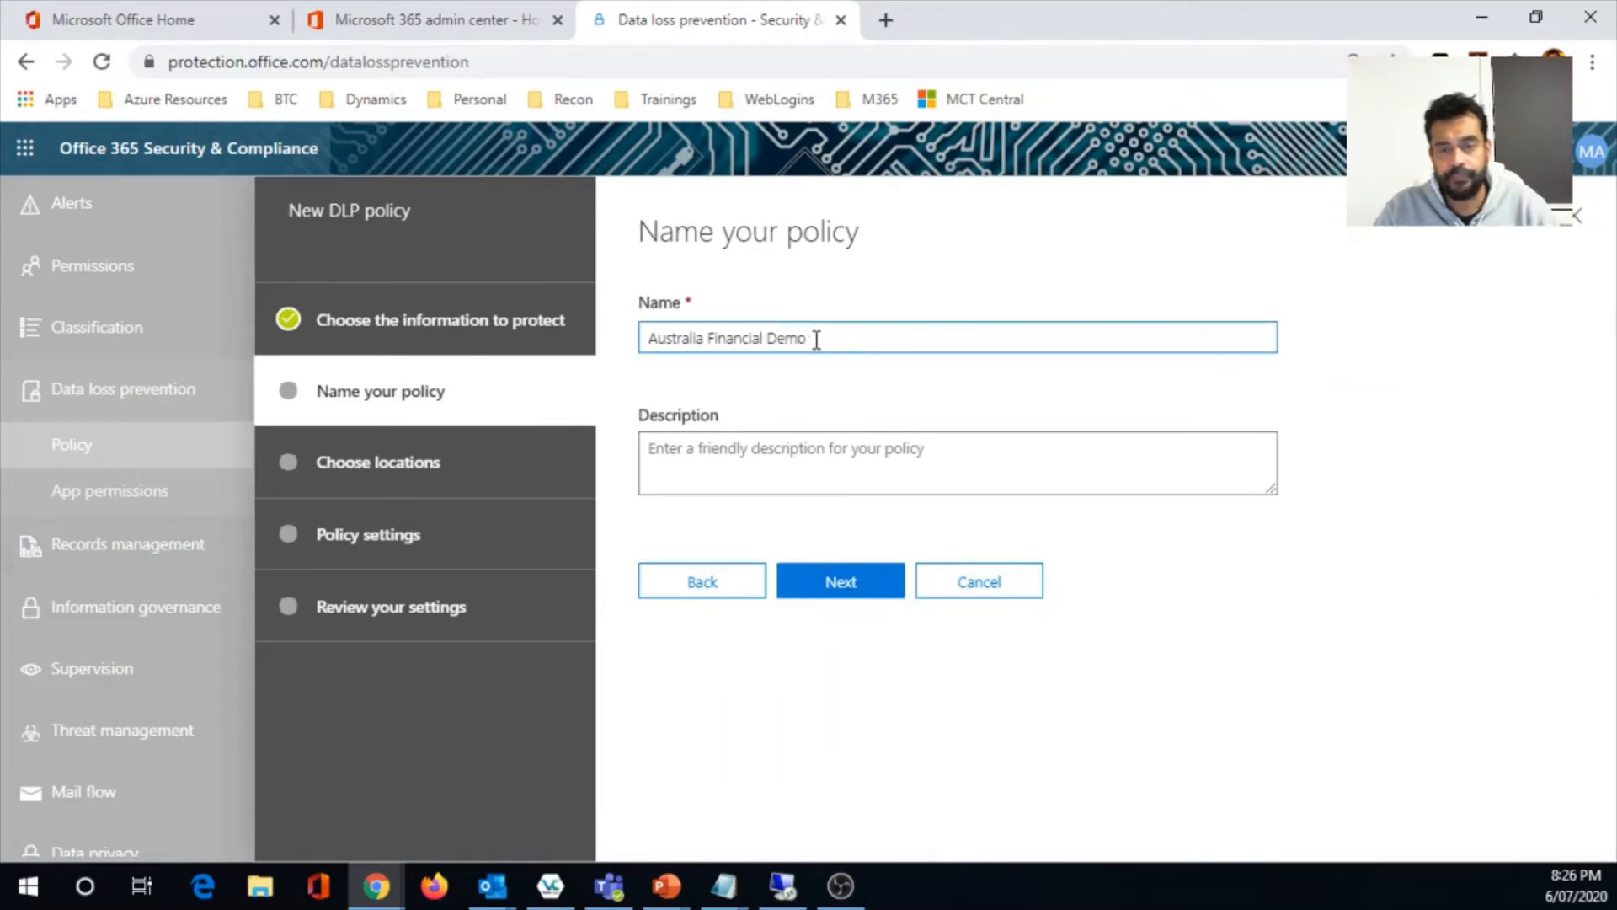
left_click(866, 444)
left_click(861, 594)
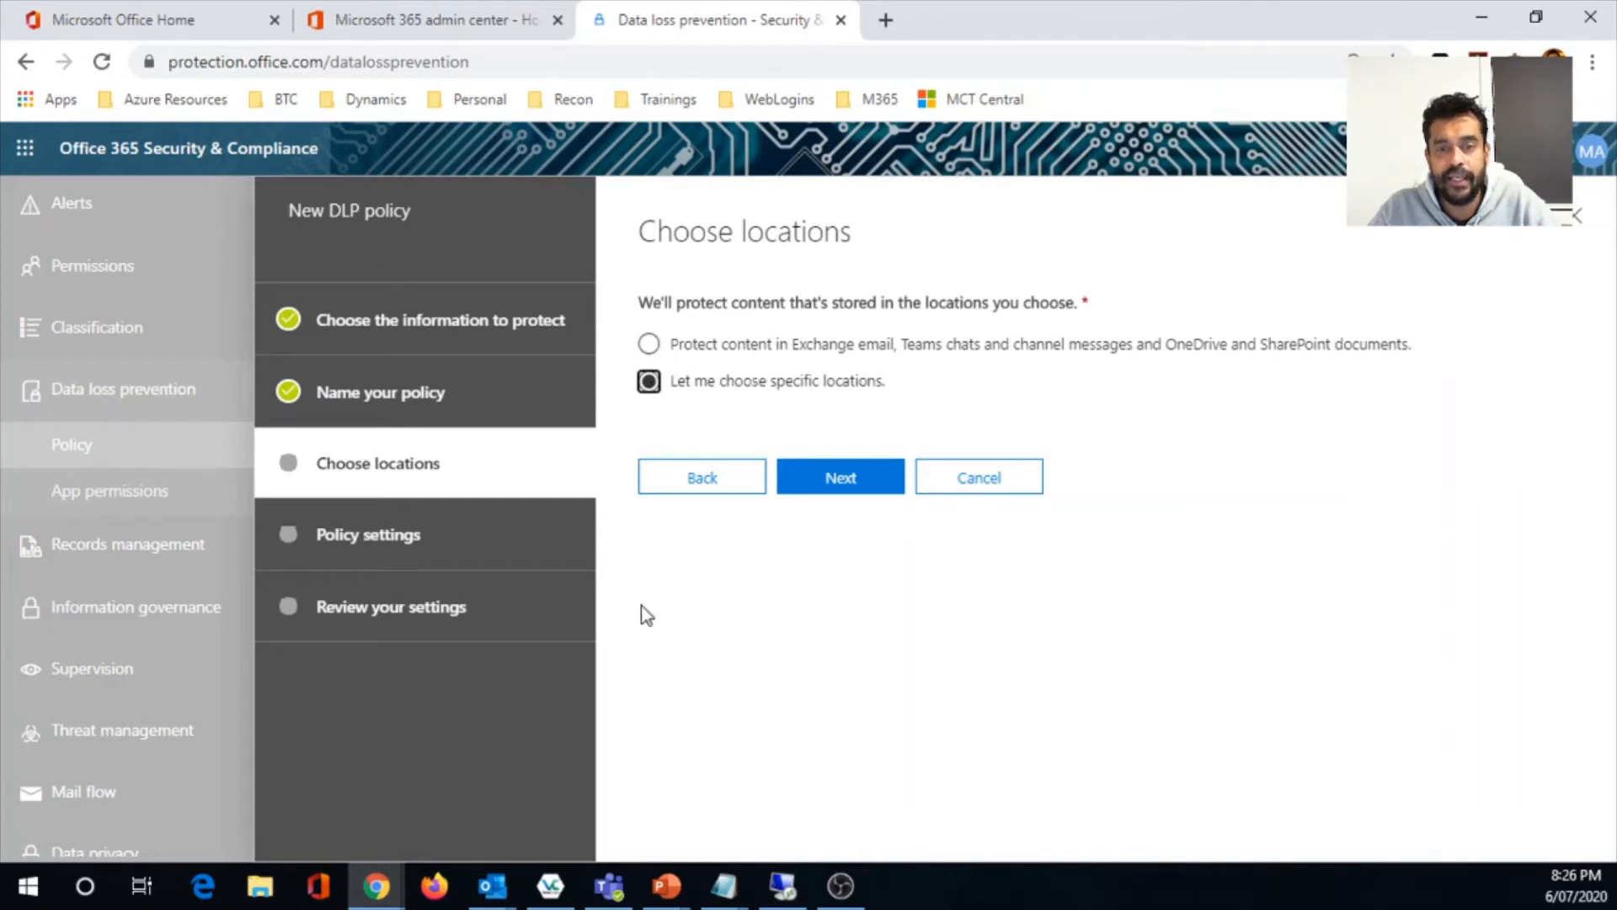
- Choose specific locations, keeping Exchange email, SharePoint sites, OneDrive accounts and Teams chat and channel messages enabled, and proceed to the policy settings
left_click(863, 492)
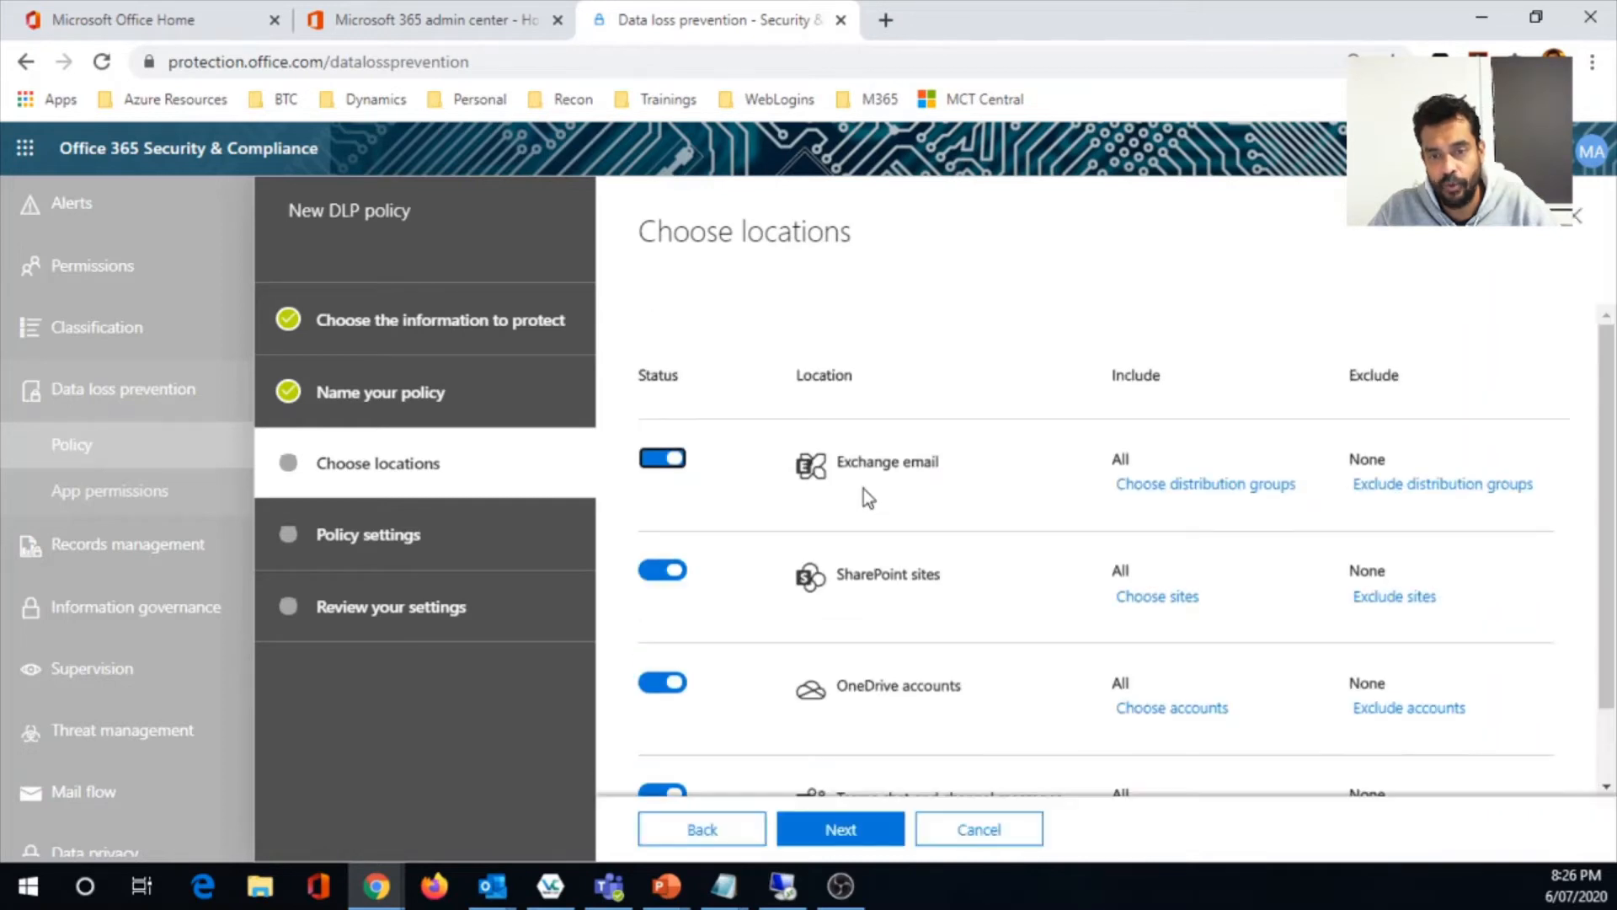
scroll(1028, 436, "down", 2)
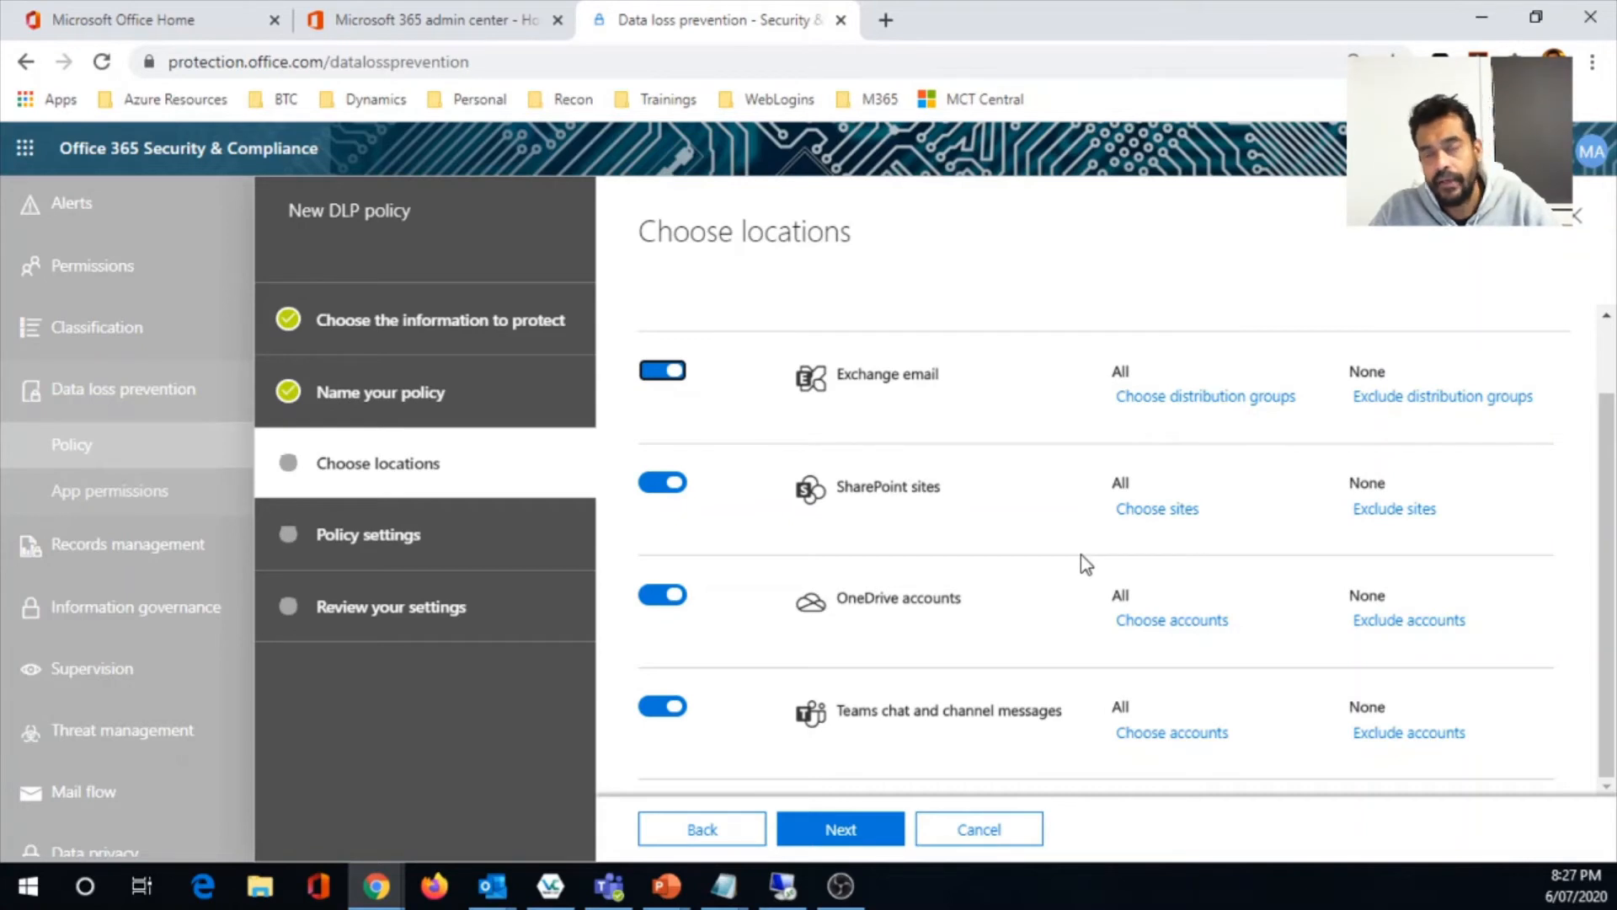
left_click(845, 837)
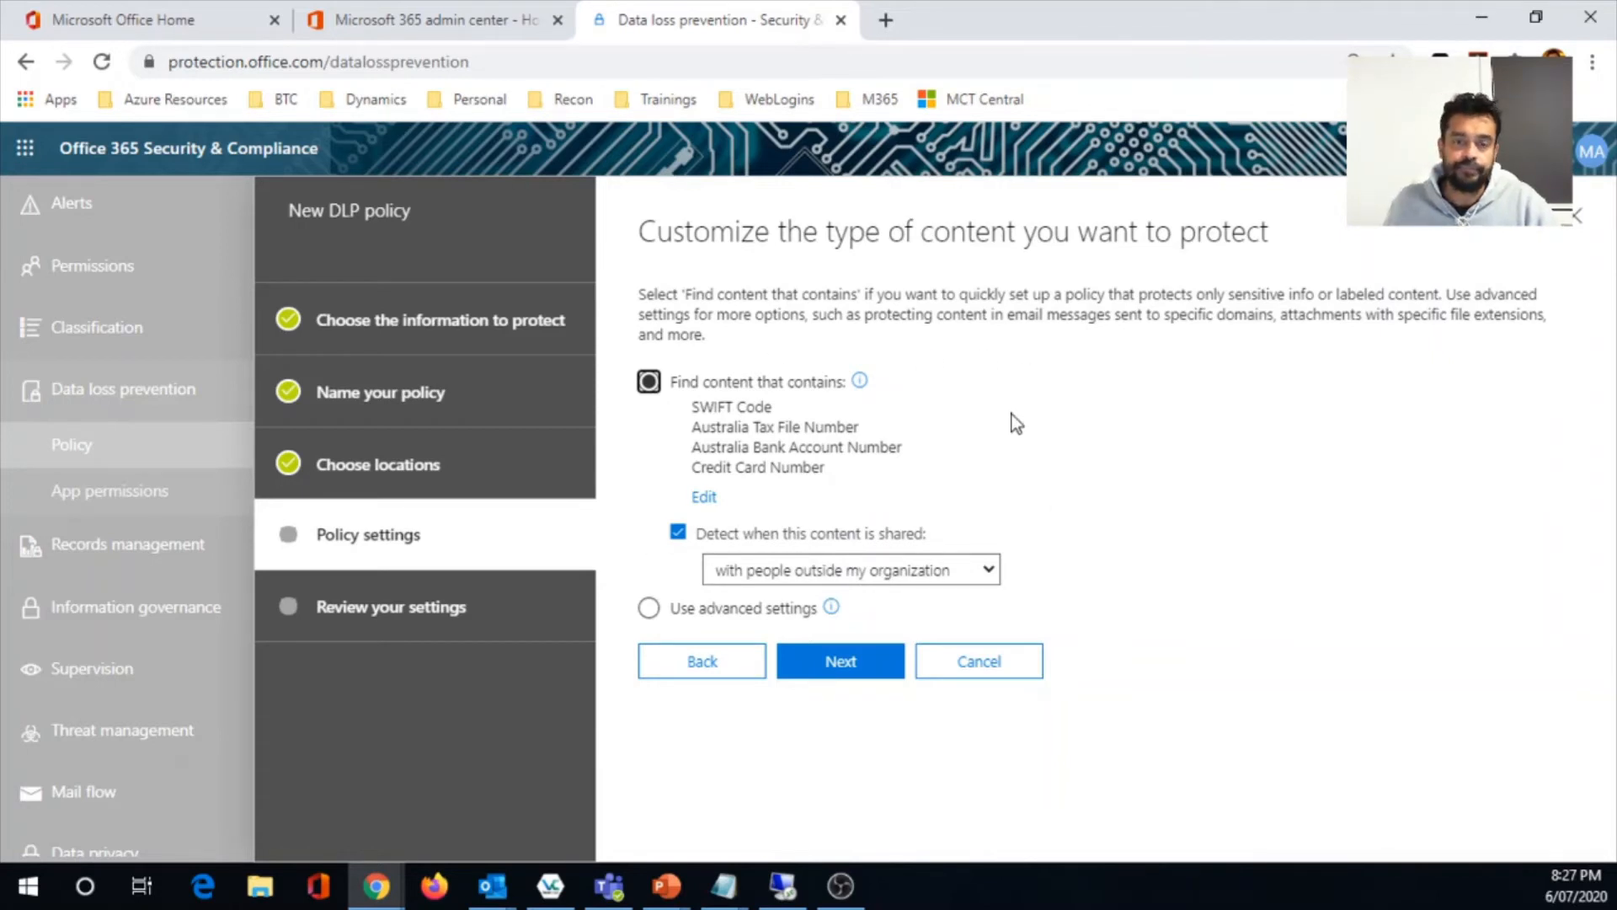
- Select the advanced settings for the protected content type and proceed to the policy's rules
left_click(651, 618)
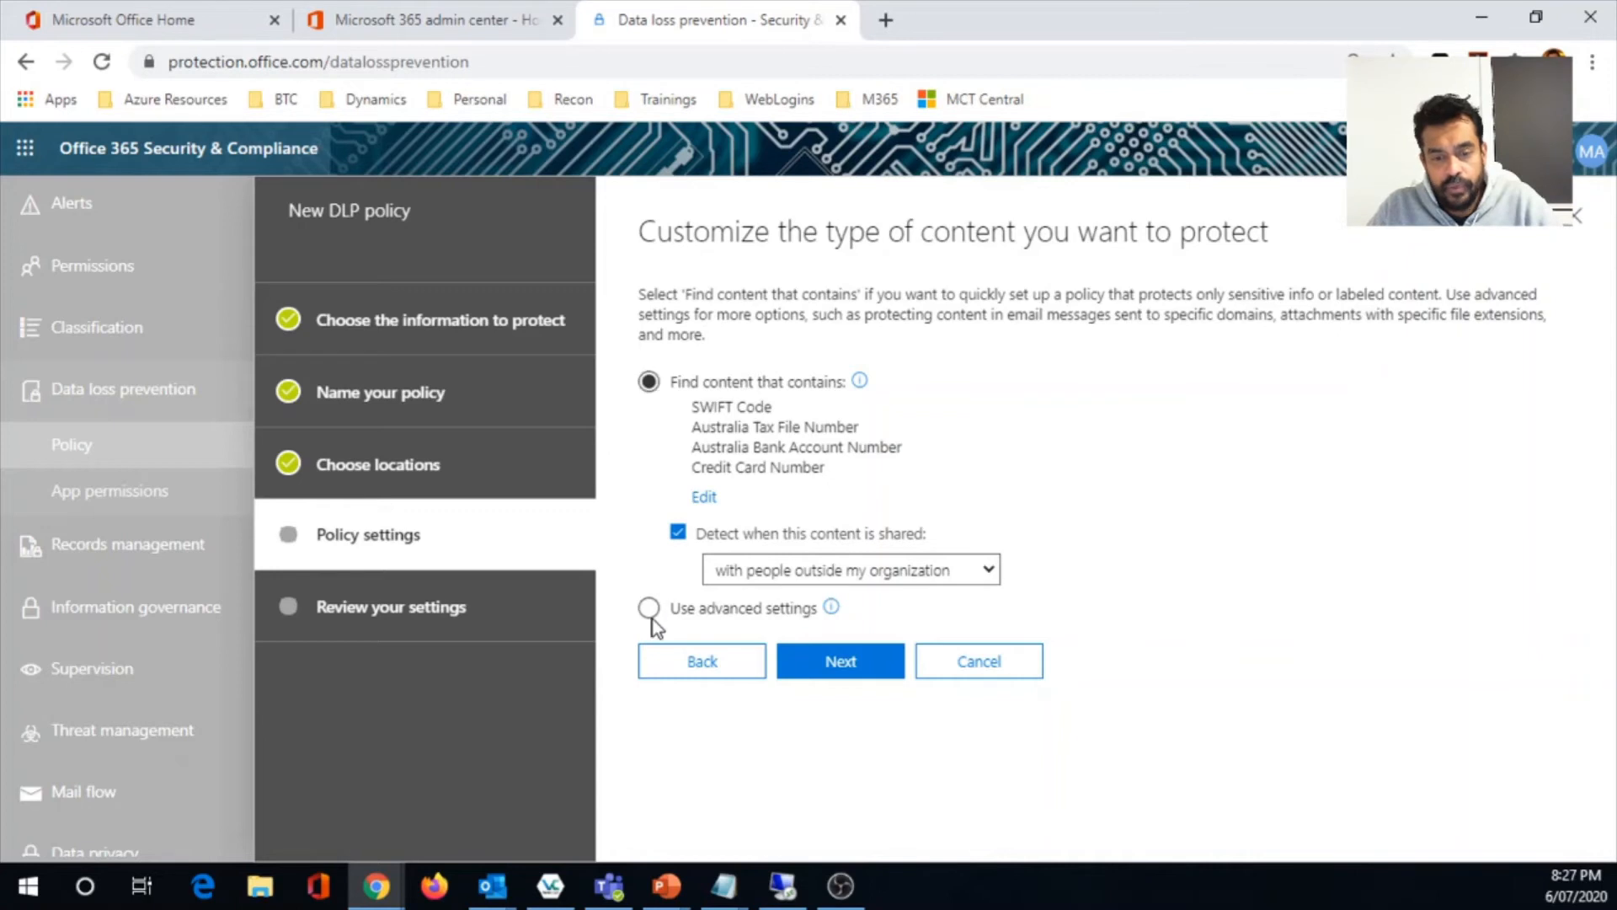
left_click(854, 663)
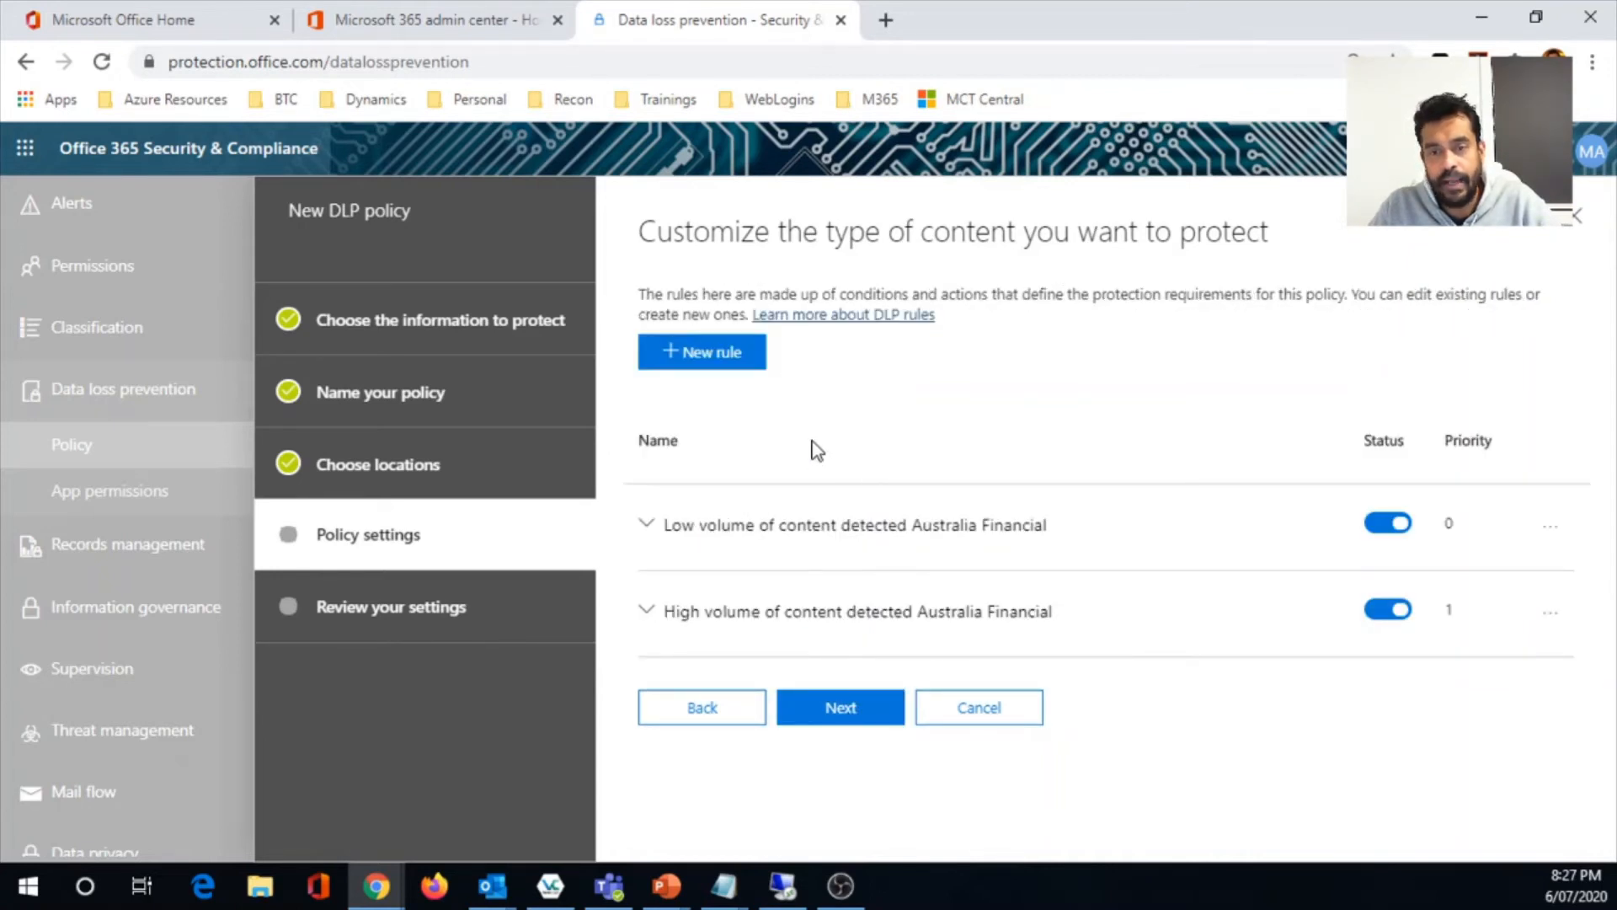
- Return to finding content that contains the template's sensitive info, keep the default detection actions without restricting access, and proceed to the activation options
left_click(710, 709)
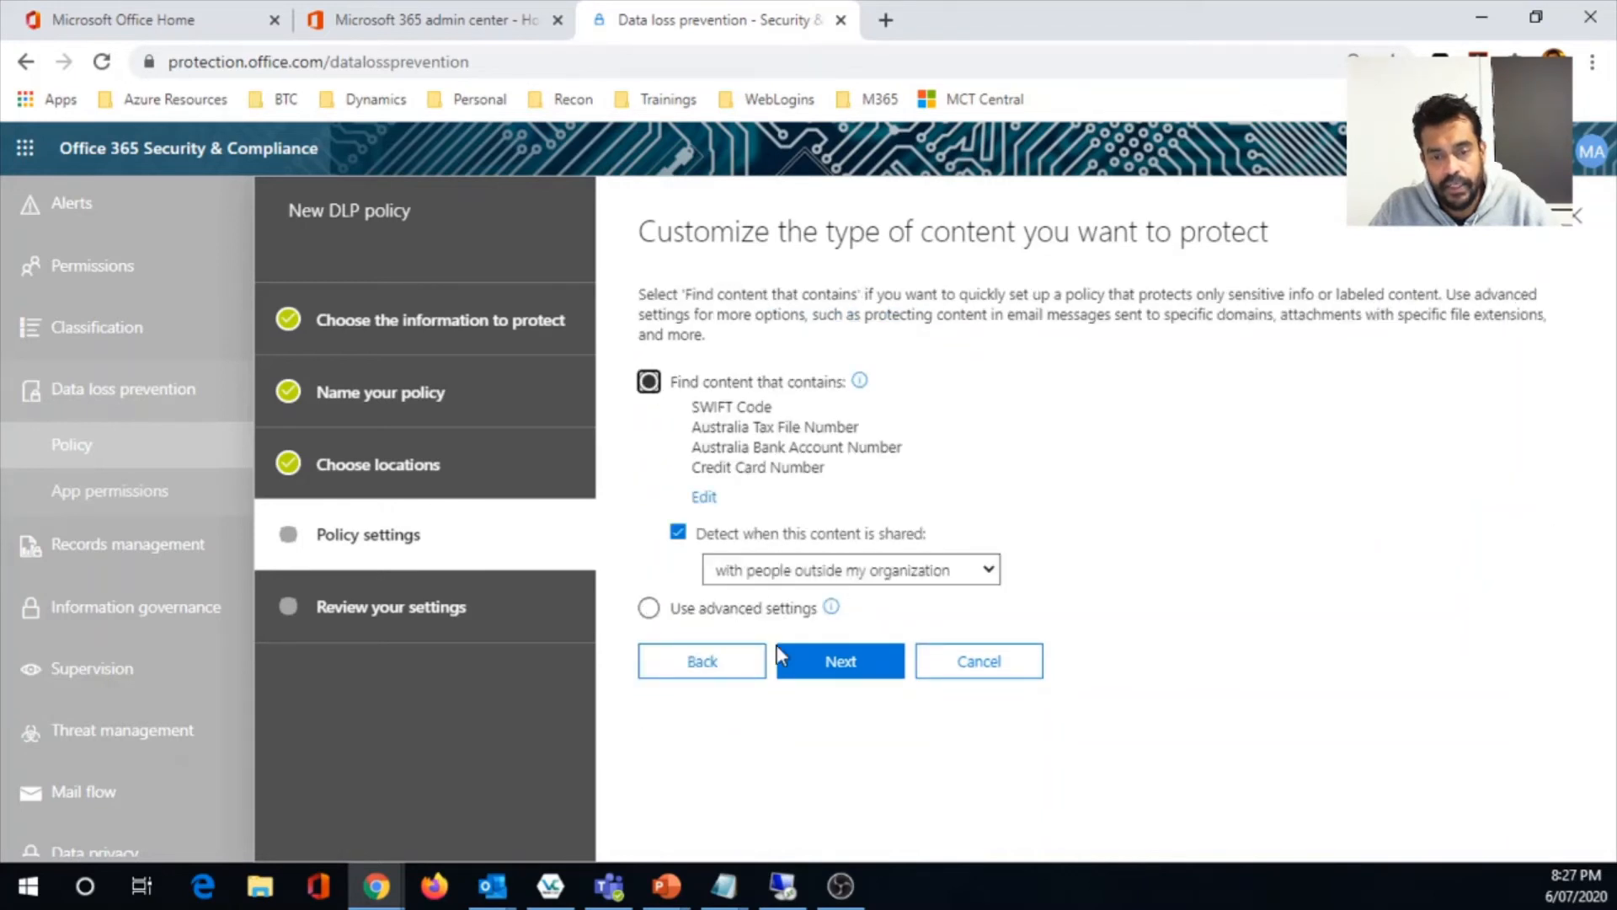
left_click(840, 662)
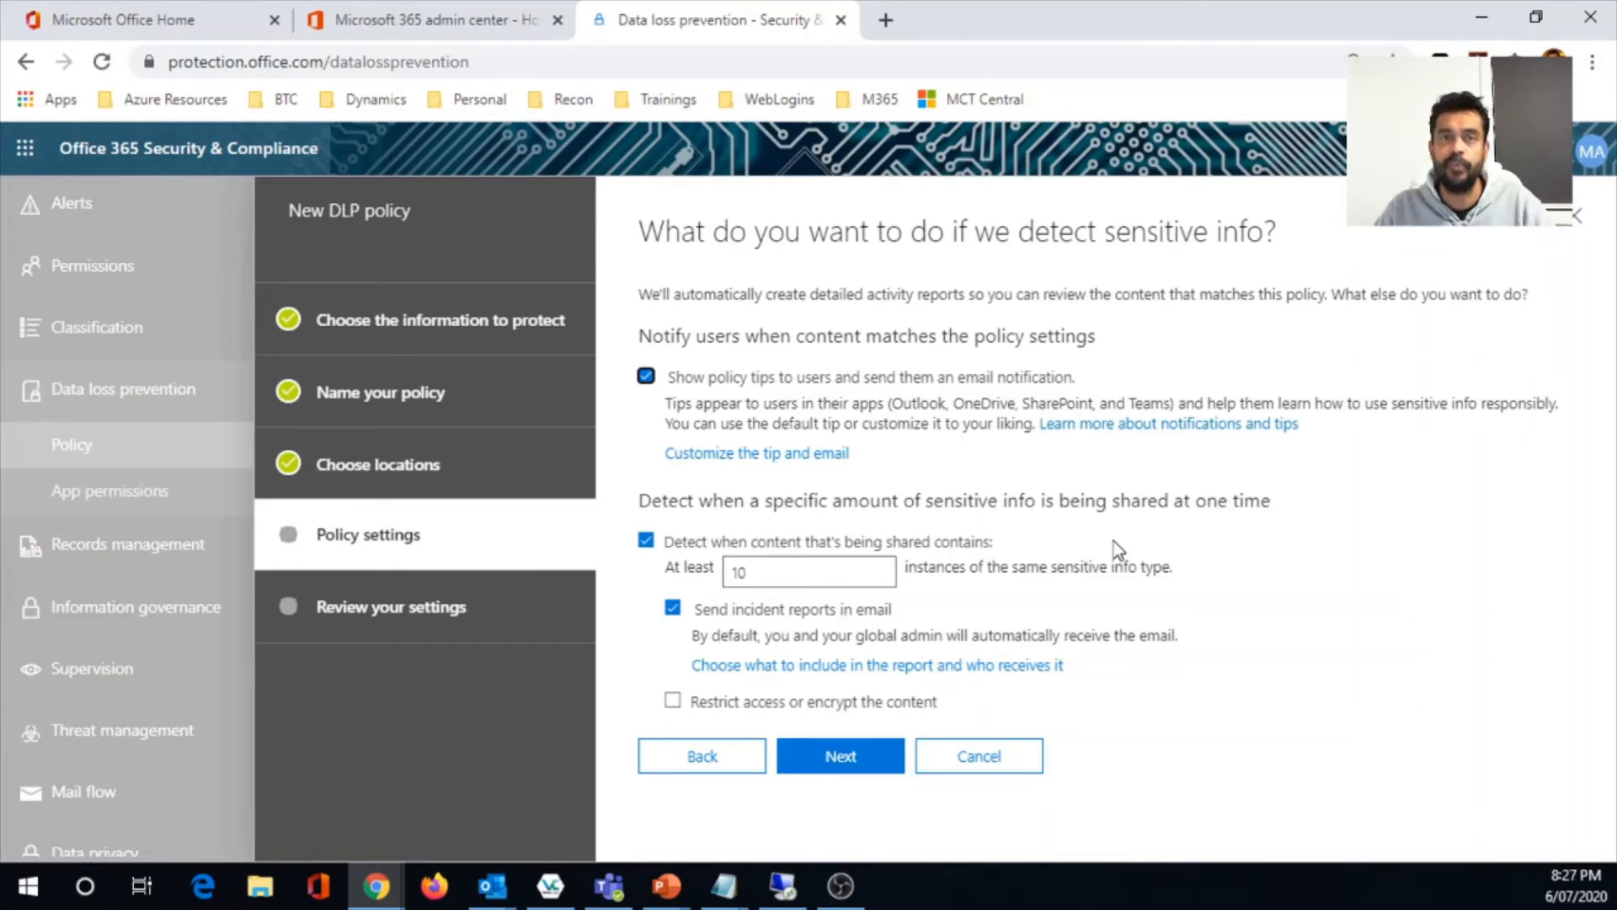
left_click(672, 702)
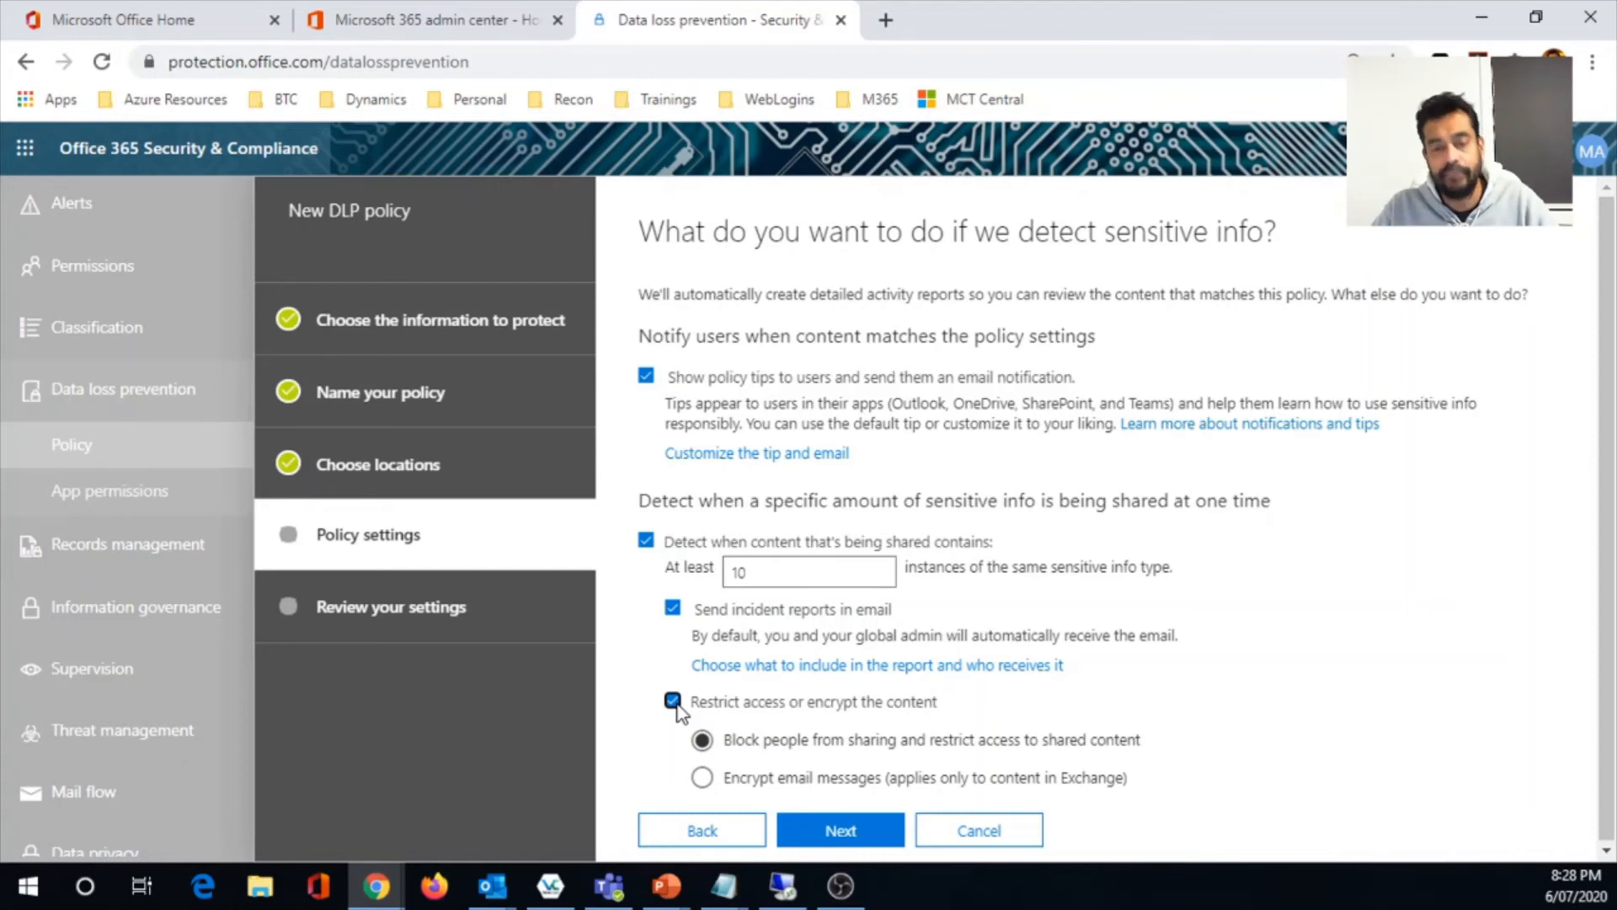
left_click(672, 701)
left_click(842, 754)
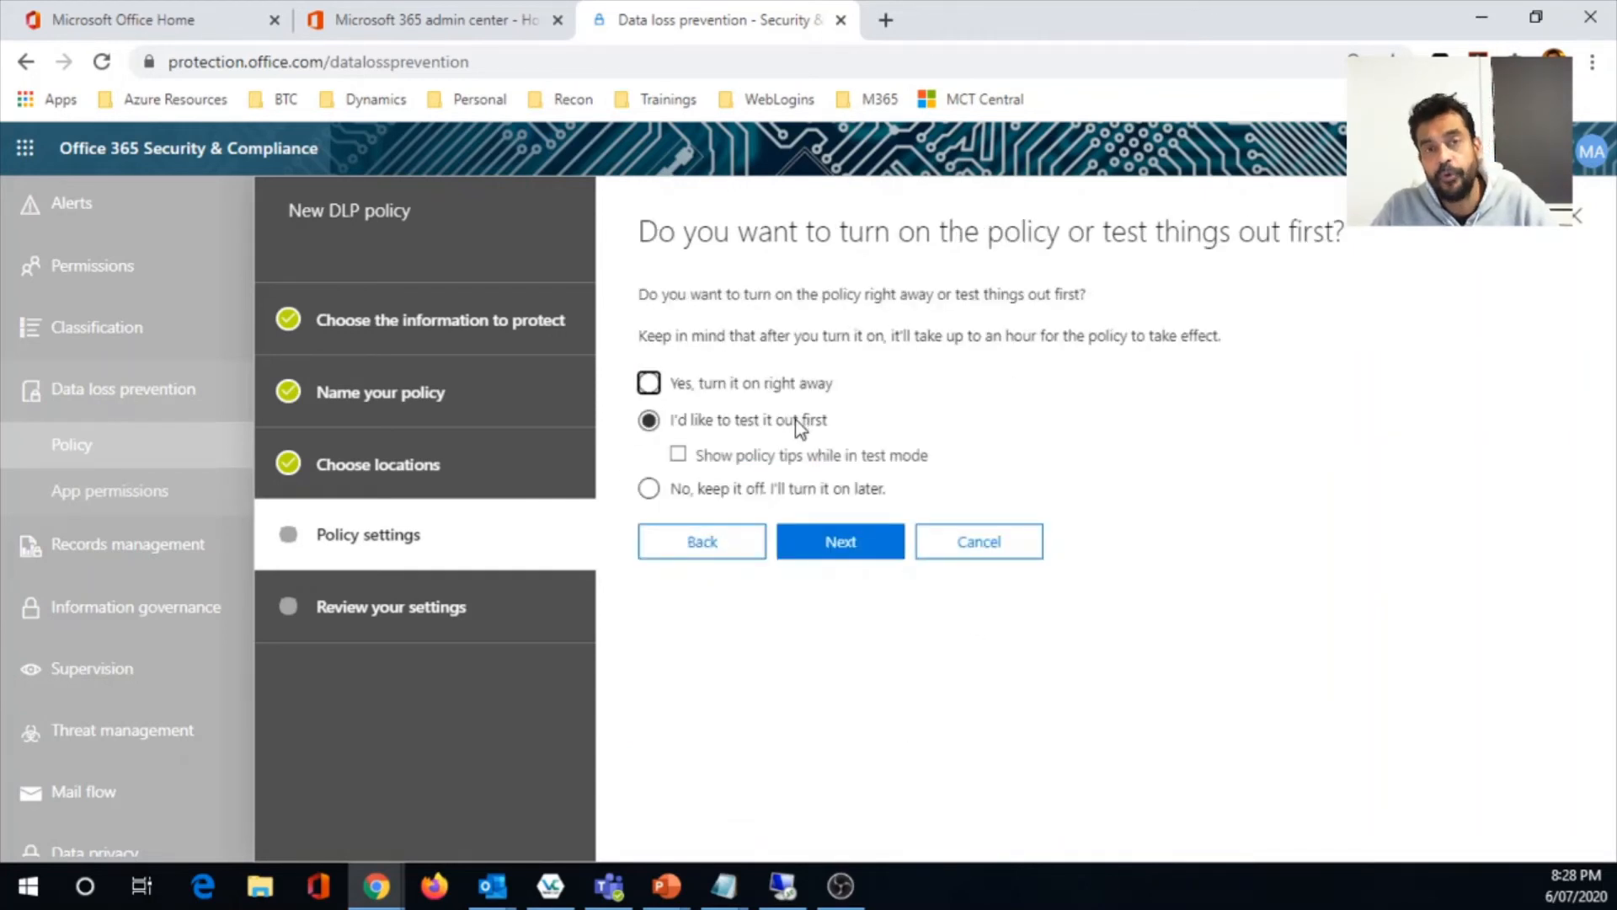
- Enable policy tips in test mode, switch the policy to turn on right away, and proceed to the settings review
left_click(677, 456)
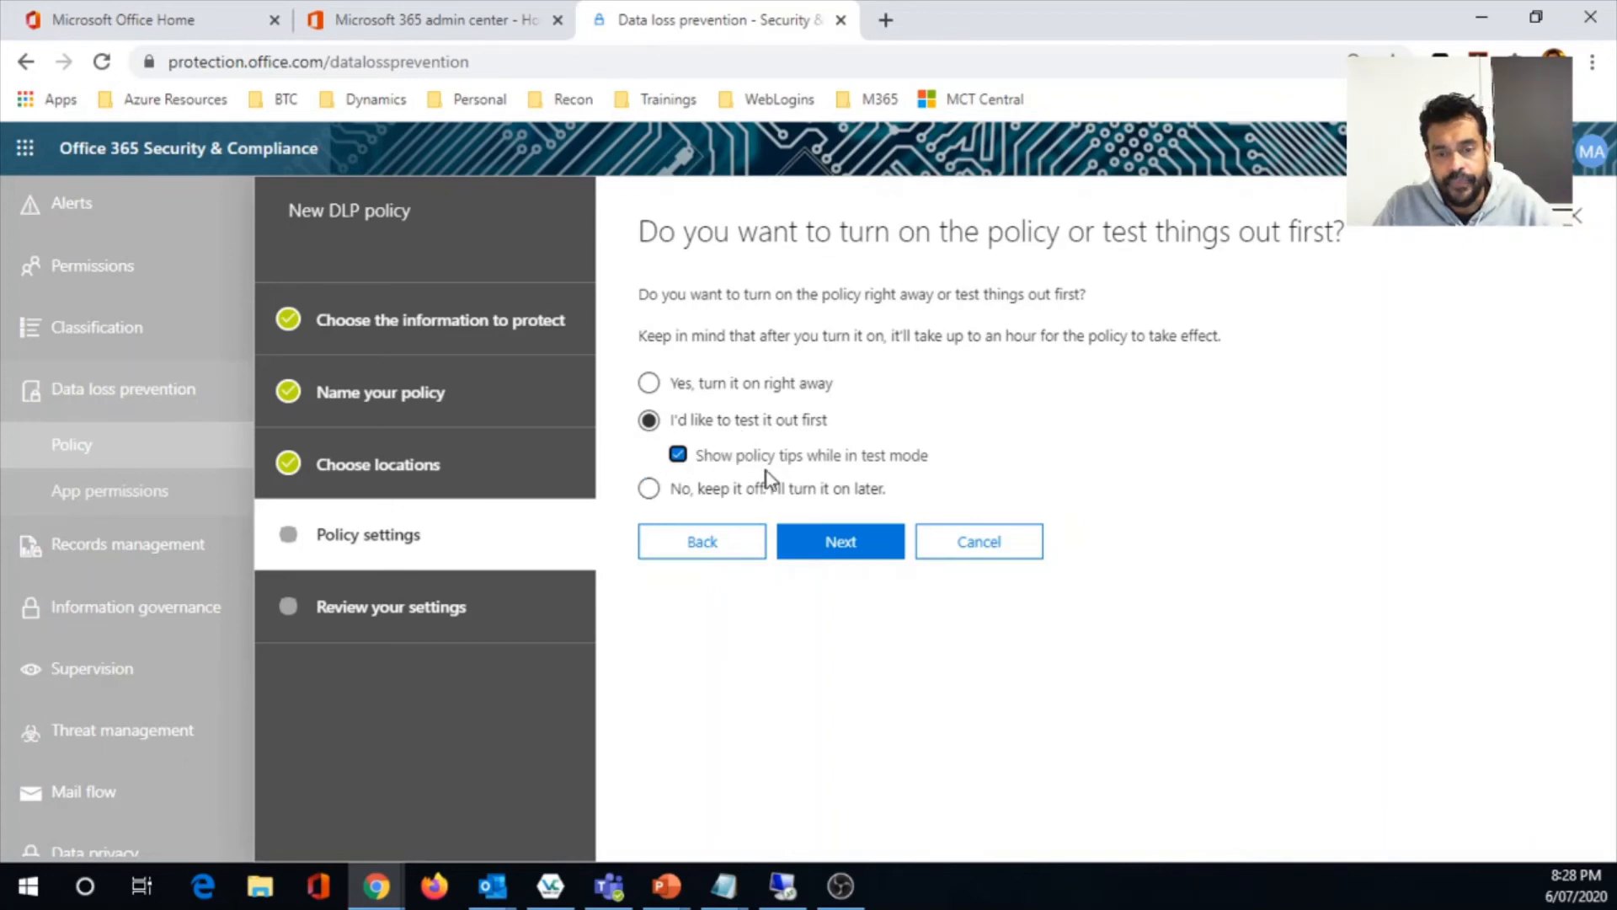
left_click(651, 384)
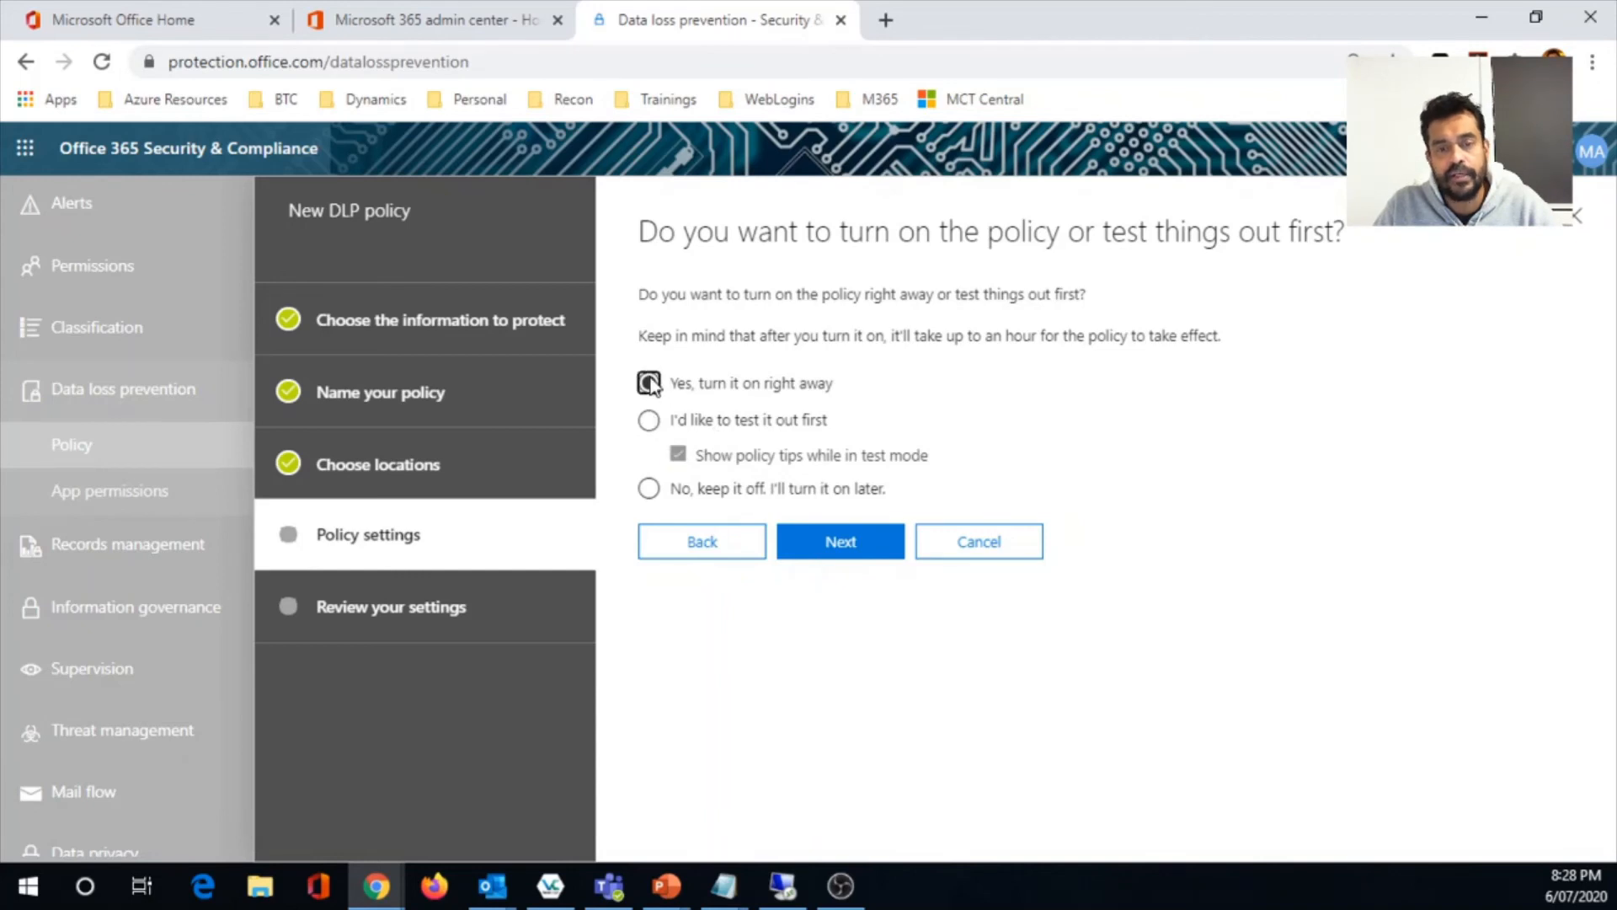
left_click(839, 543)
scroll(859, 582, "down", 4)
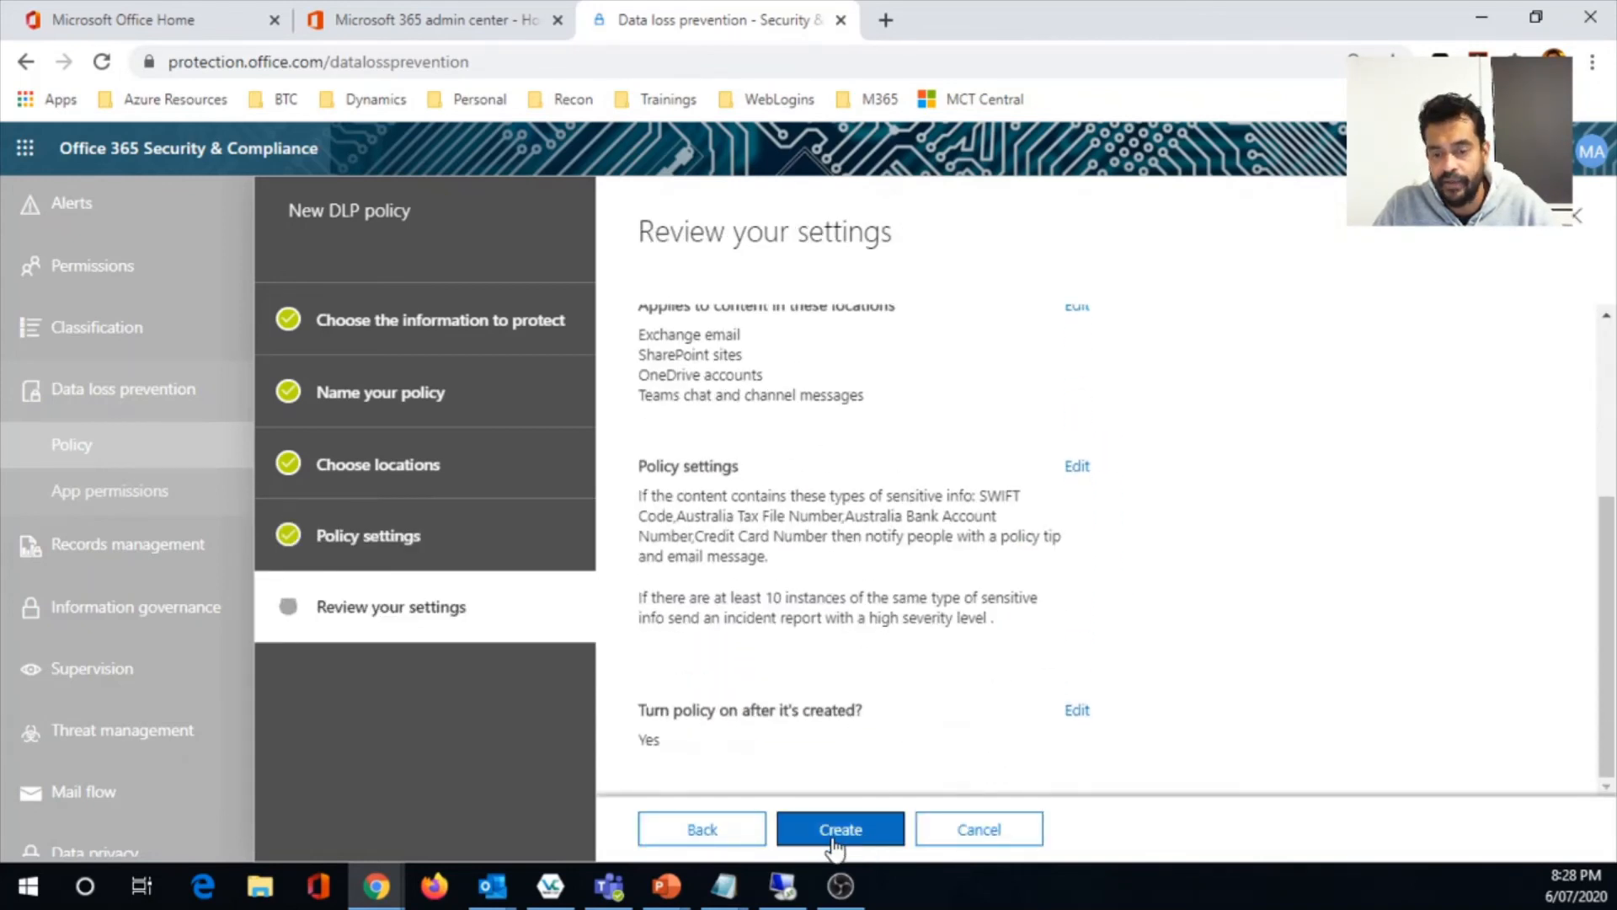
- Go back to the activation options, choose to test the policy first with policy tips shown, and proceed to the review
left_click(726, 830)
left_click(648, 421)
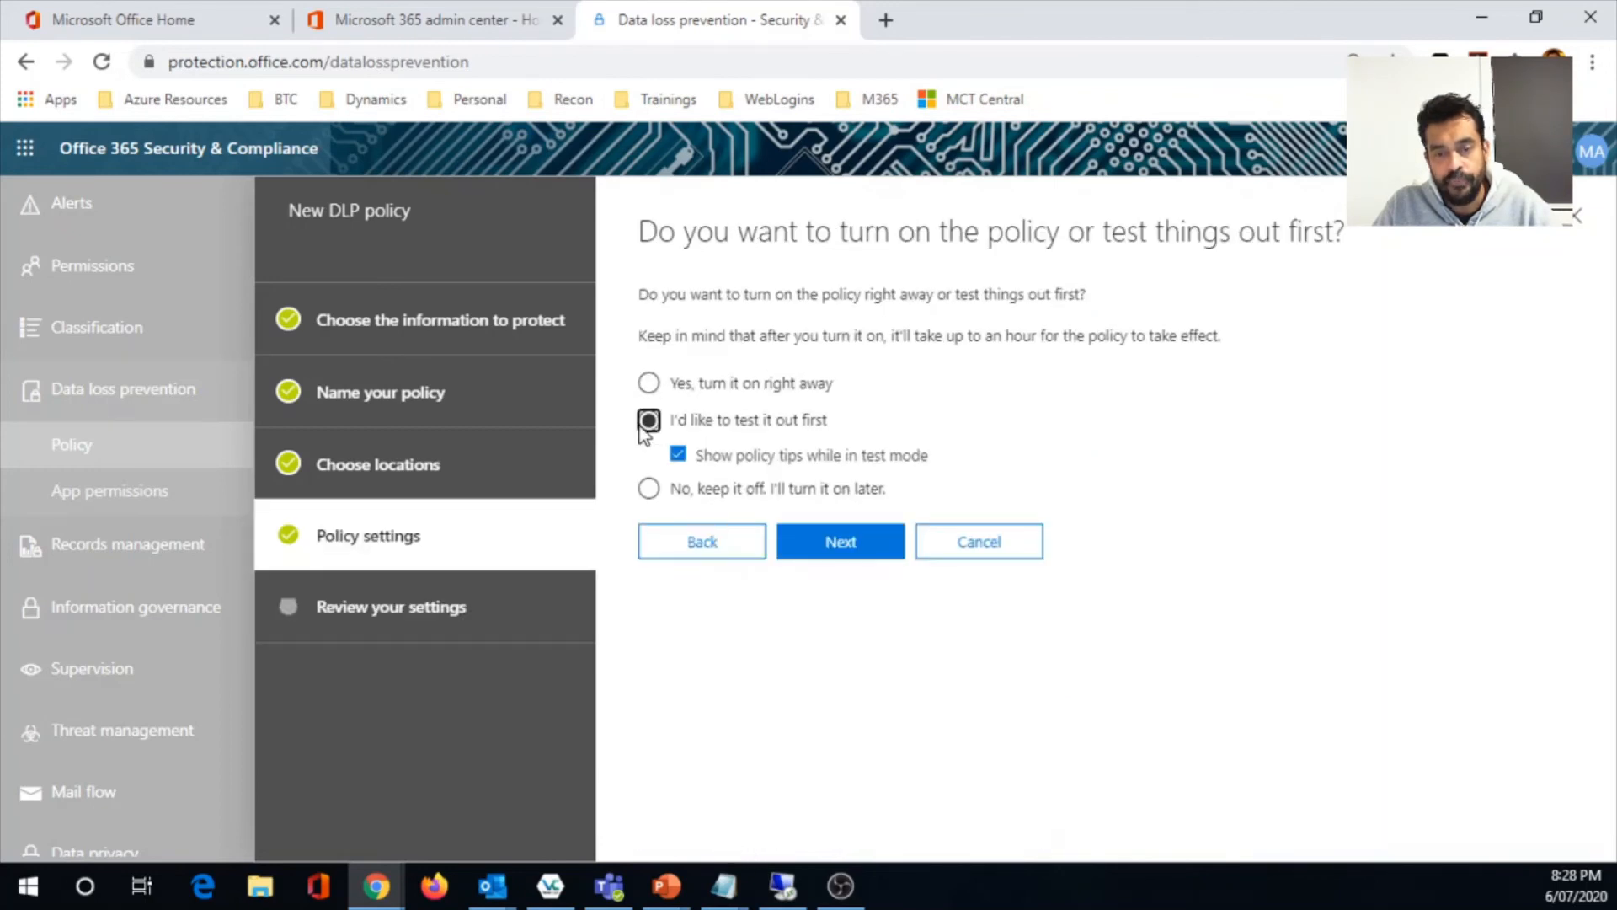
left_click(850, 543)
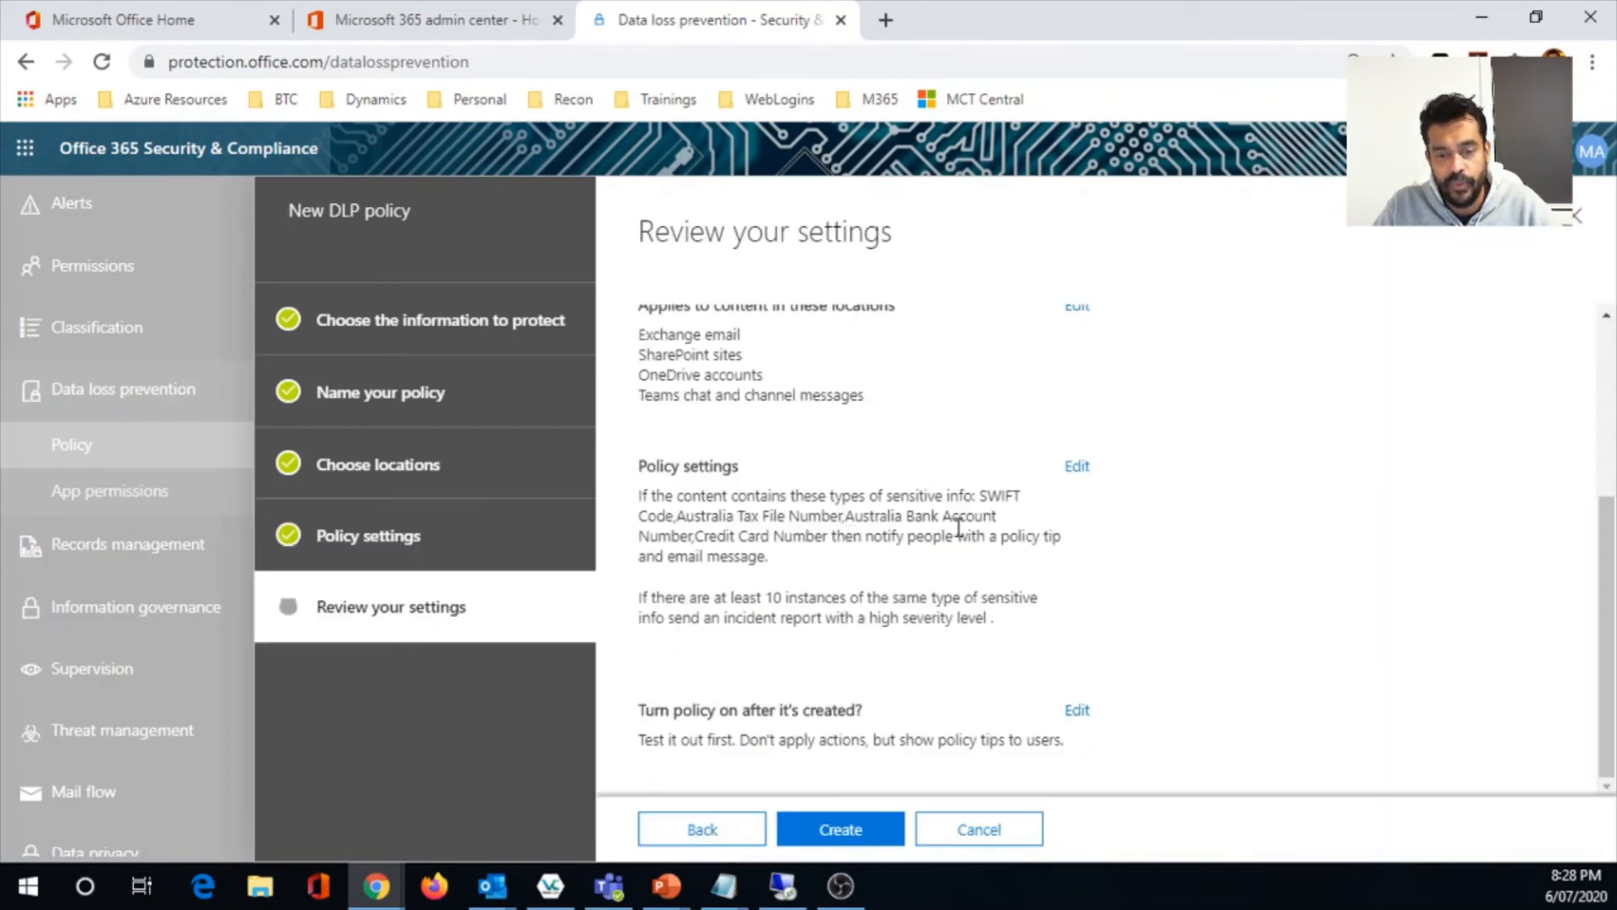
- Return to the activation options, disable policy tips in test mode while keeping the test-first choice, and proceed to the review
left_click(714, 833)
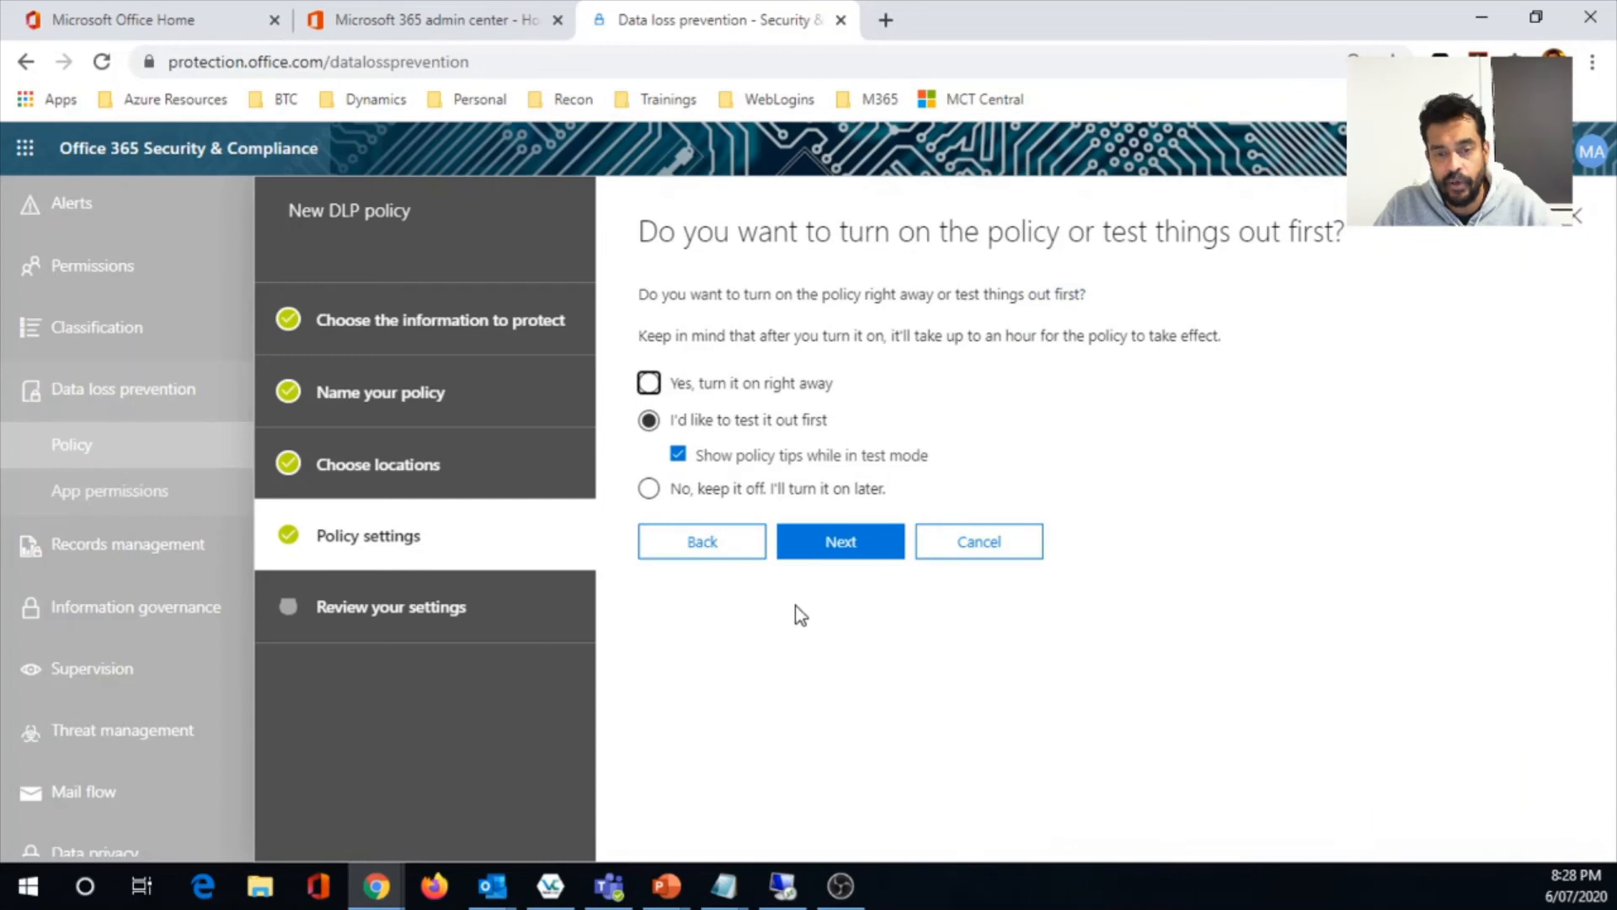
left_click(679, 456)
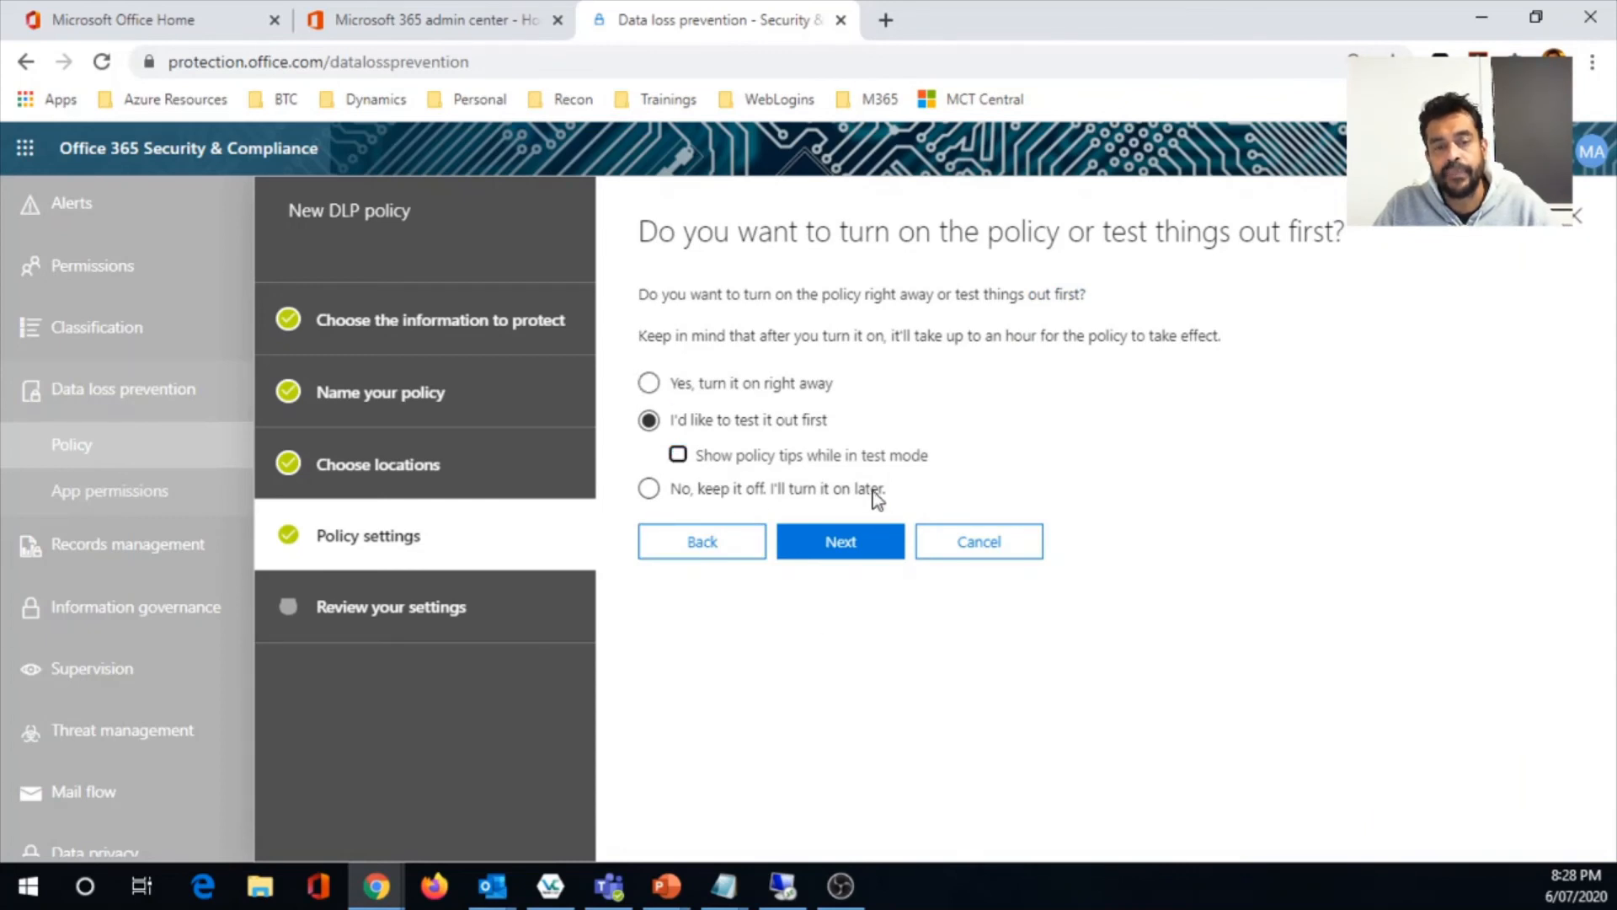
left_click(842, 541)
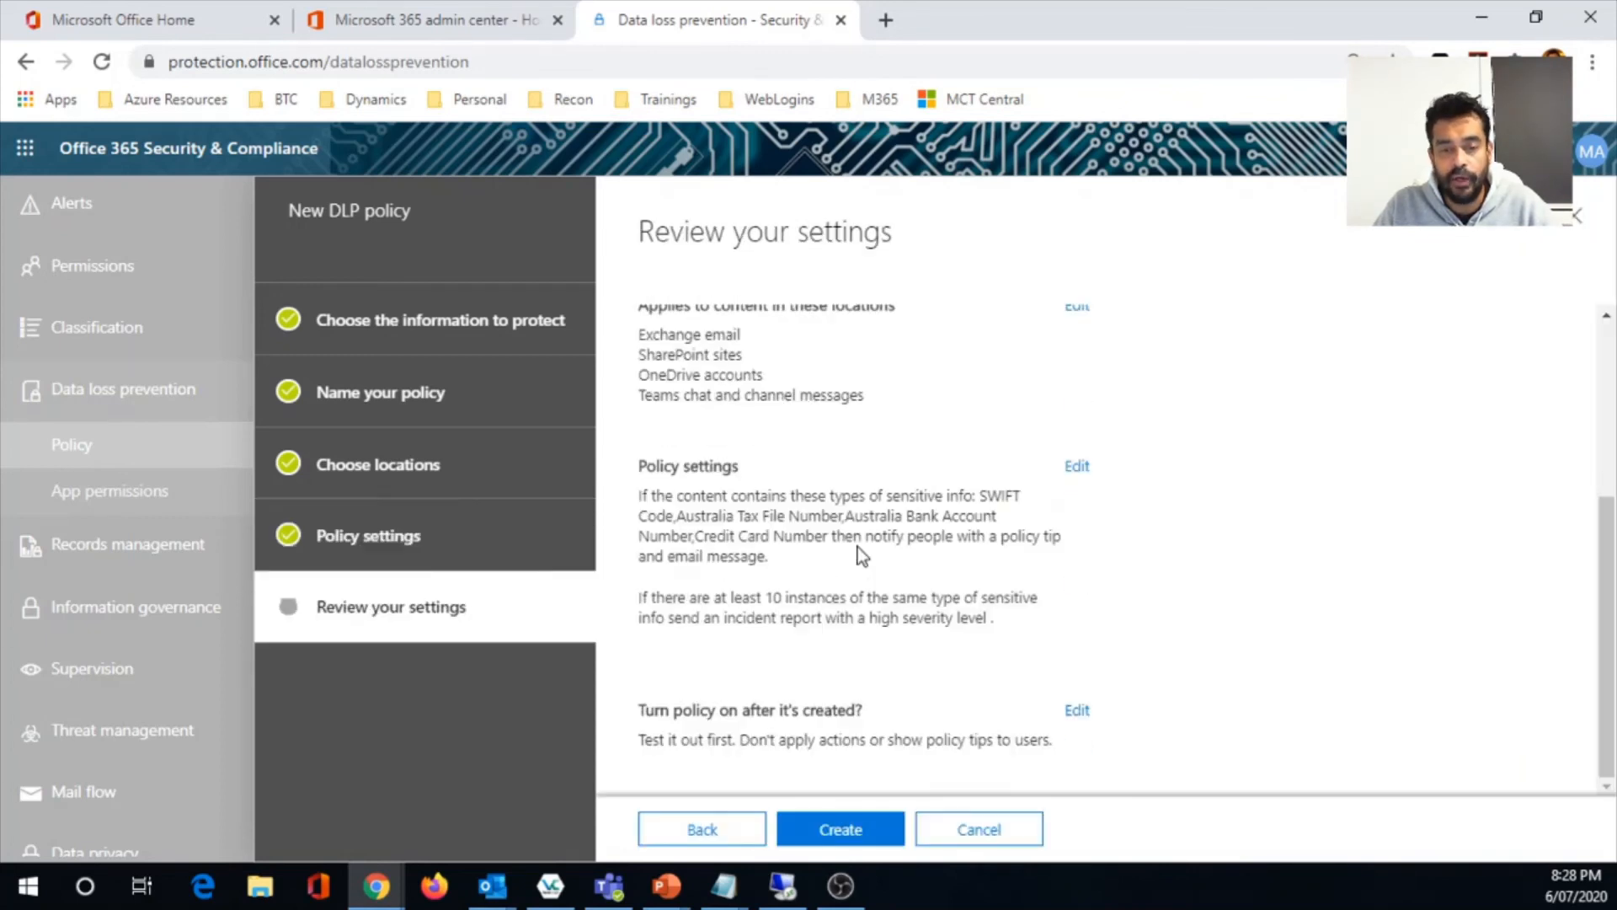